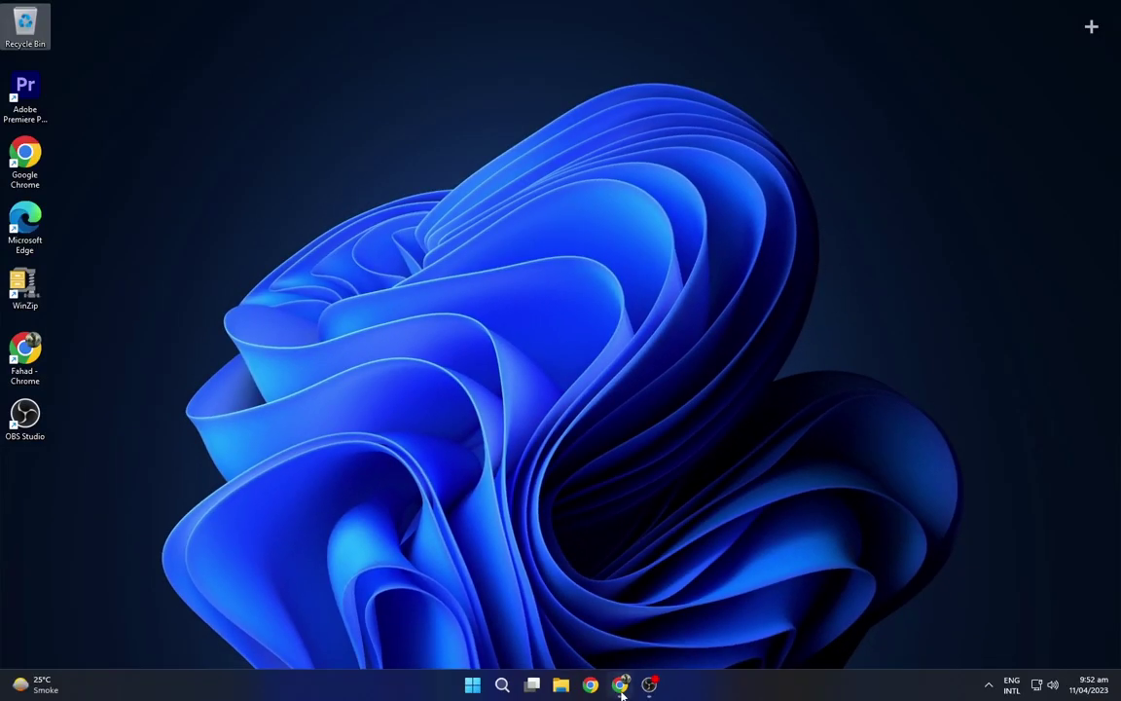
# - Save the original-size magenta-and-blue wallpaper JPG to the Downloads folder
pyautogui.click(621, 687)
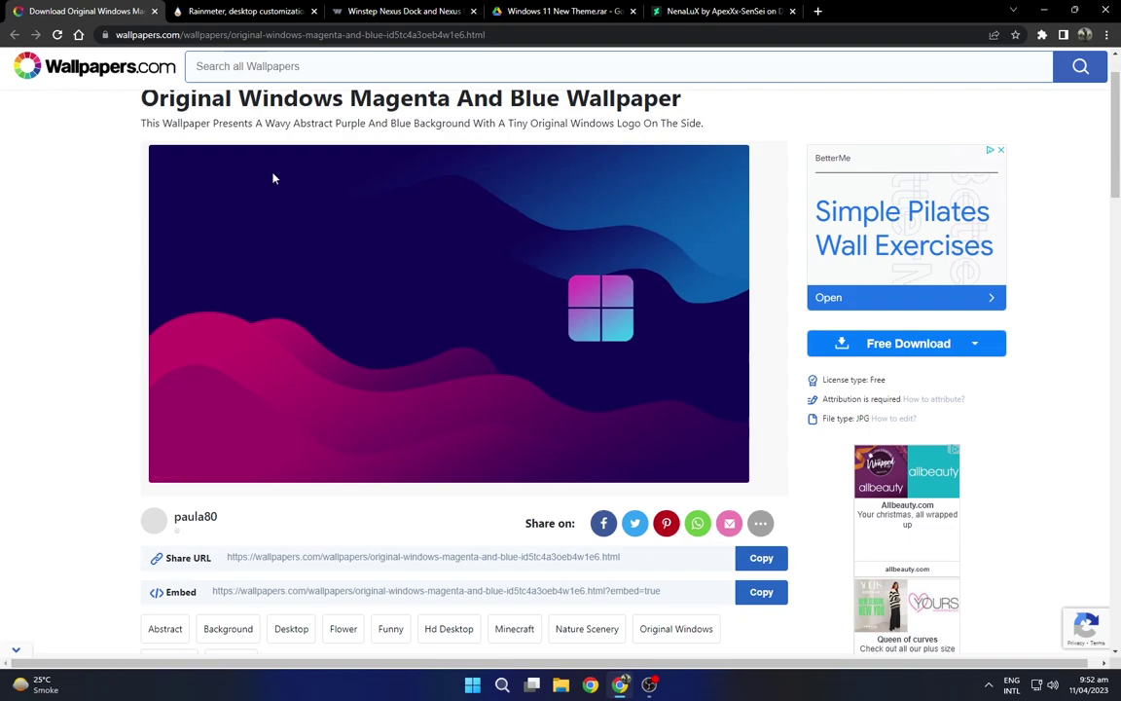
pyautogui.scroll(-2, 493, 313)
pyautogui.scroll(3, 492, 313)
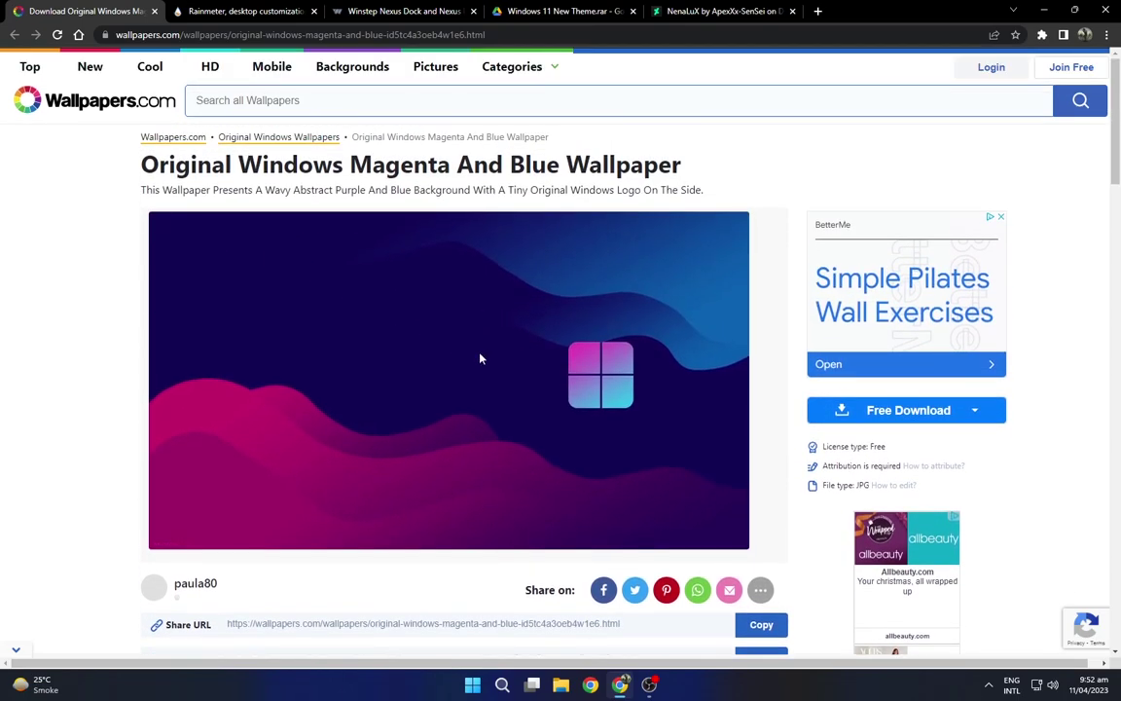
pyautogui.click(974, 410)
pyautogui.click(880, 445)
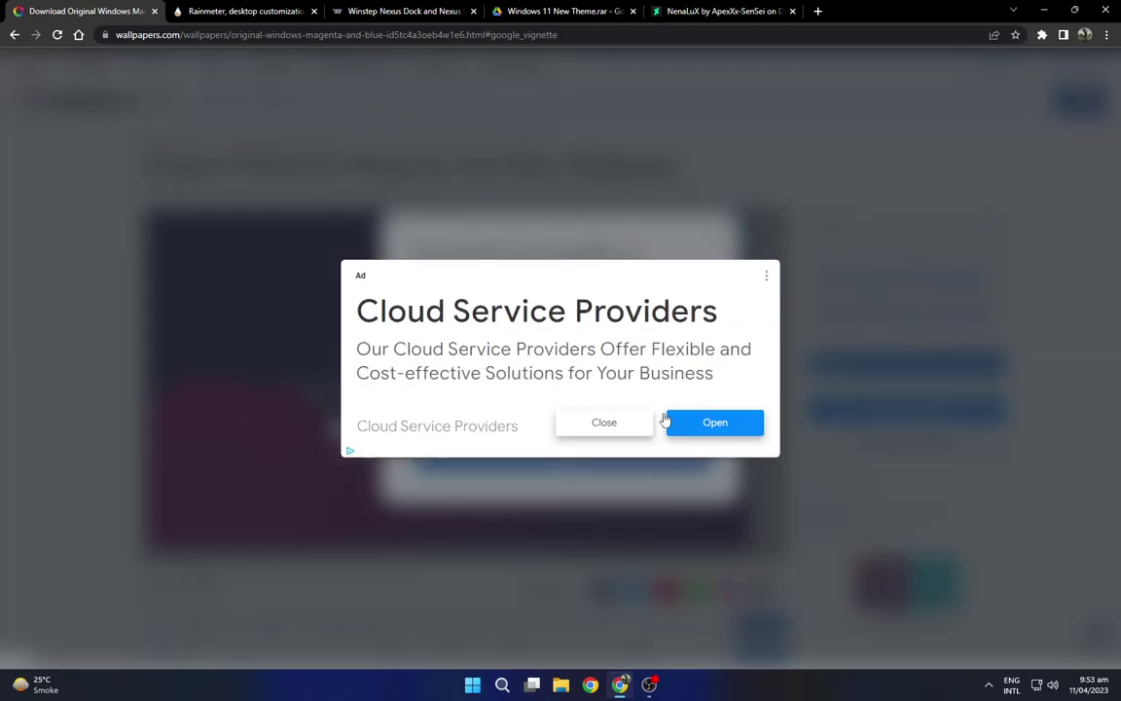
pyautogui.click(620, 420)
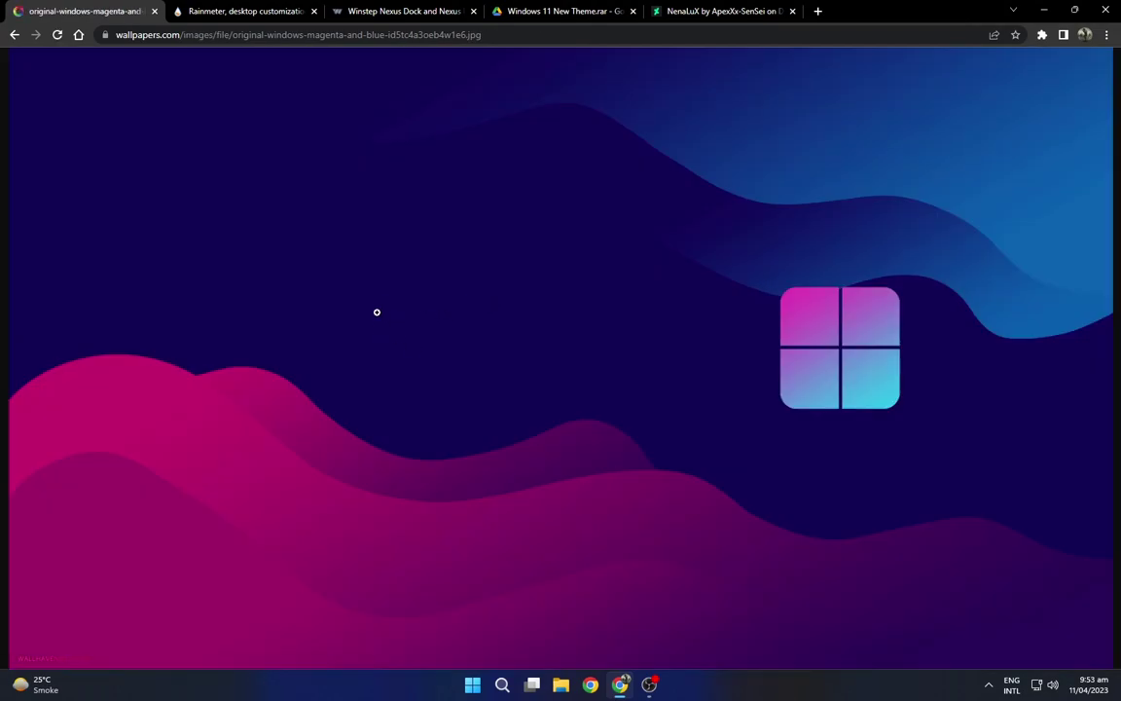
pyautogui.rightClick(387, 205)
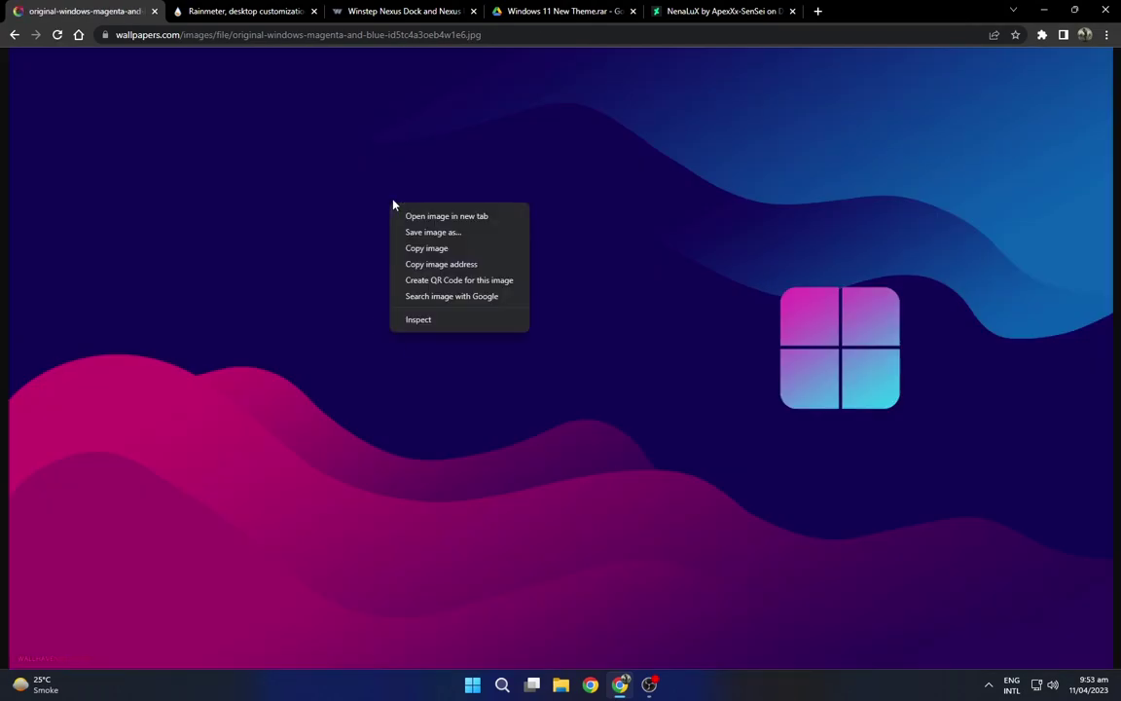
pyautogui.click(405, 231)
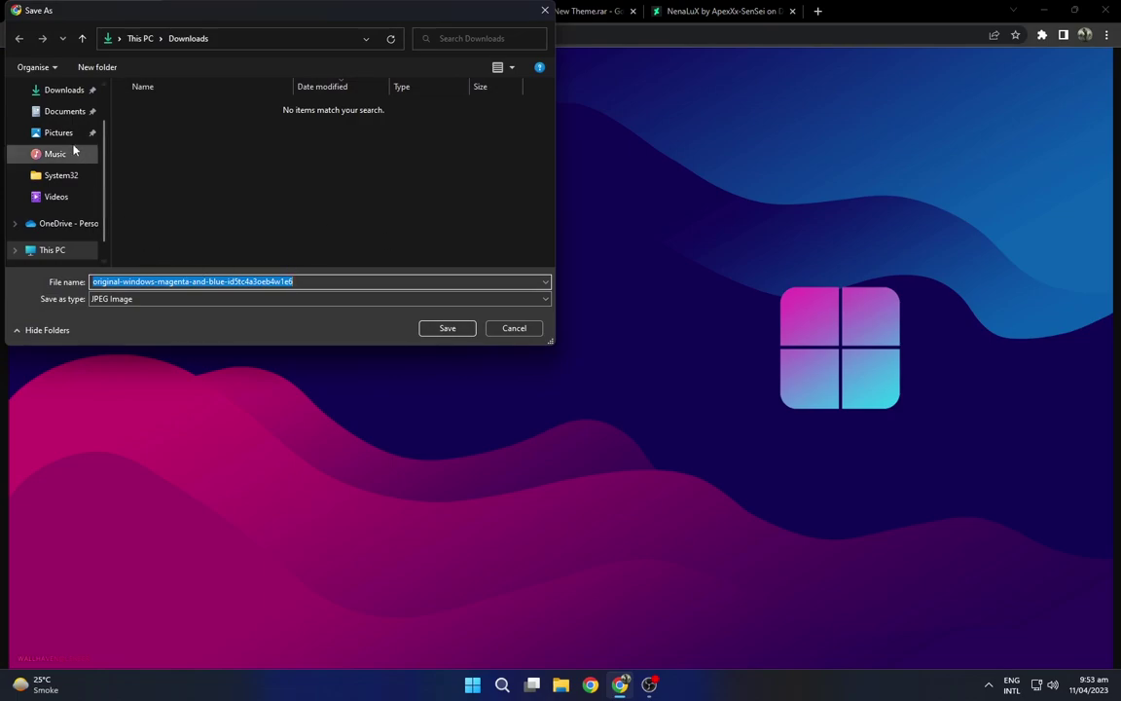
pyautogui.click(70, 92)
pyautogui.click(440, 329)
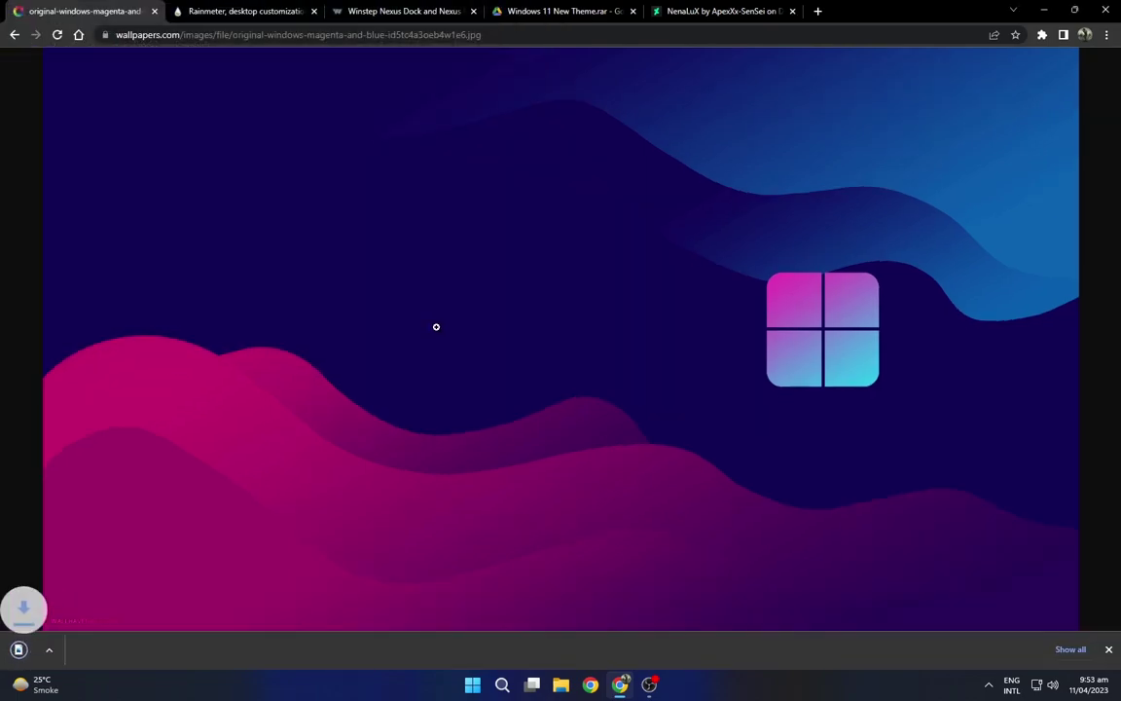
# - Download the Rainmeter 4.5.17 installer and the free Winstep Nexus dock
pyautogui.click(241, 14)
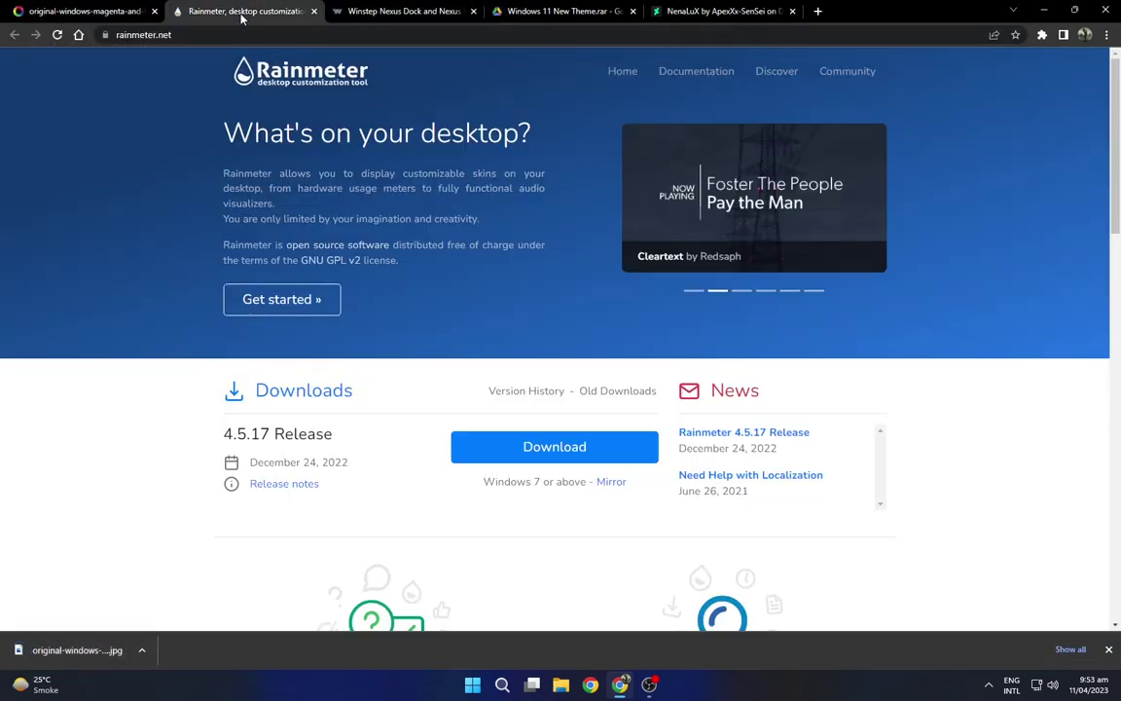
pyautogui.click(523, 446)
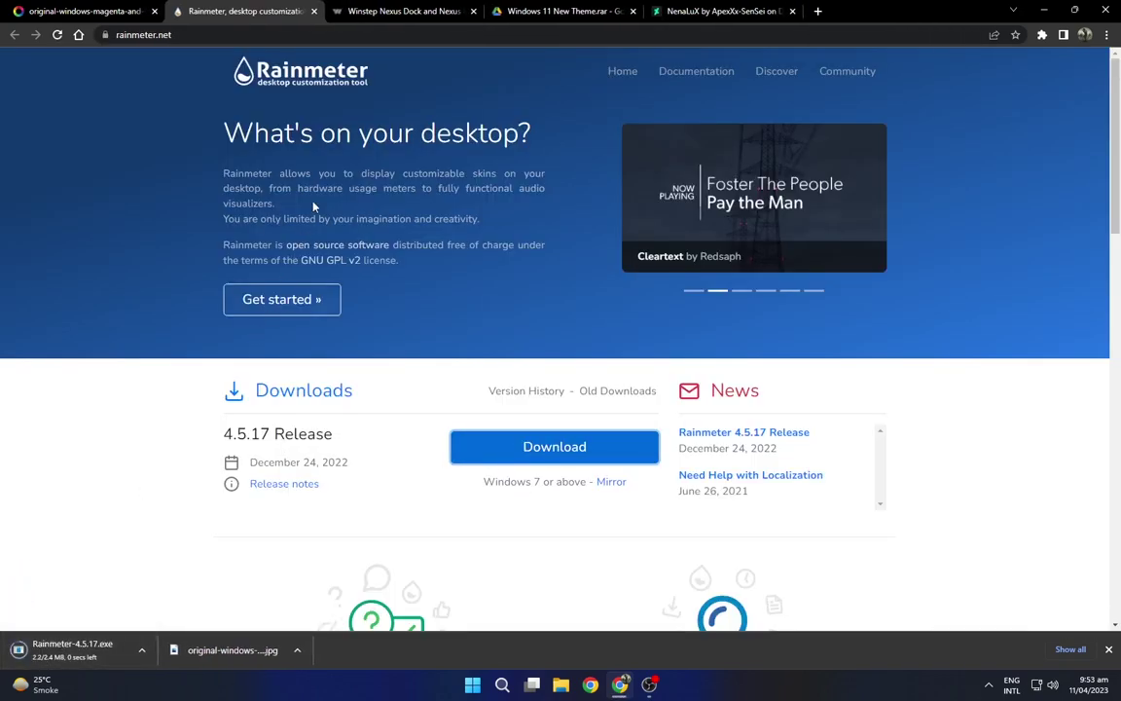
pyautogui.click(399, 9)
pyautogui.scroll(-3, 454, 316)
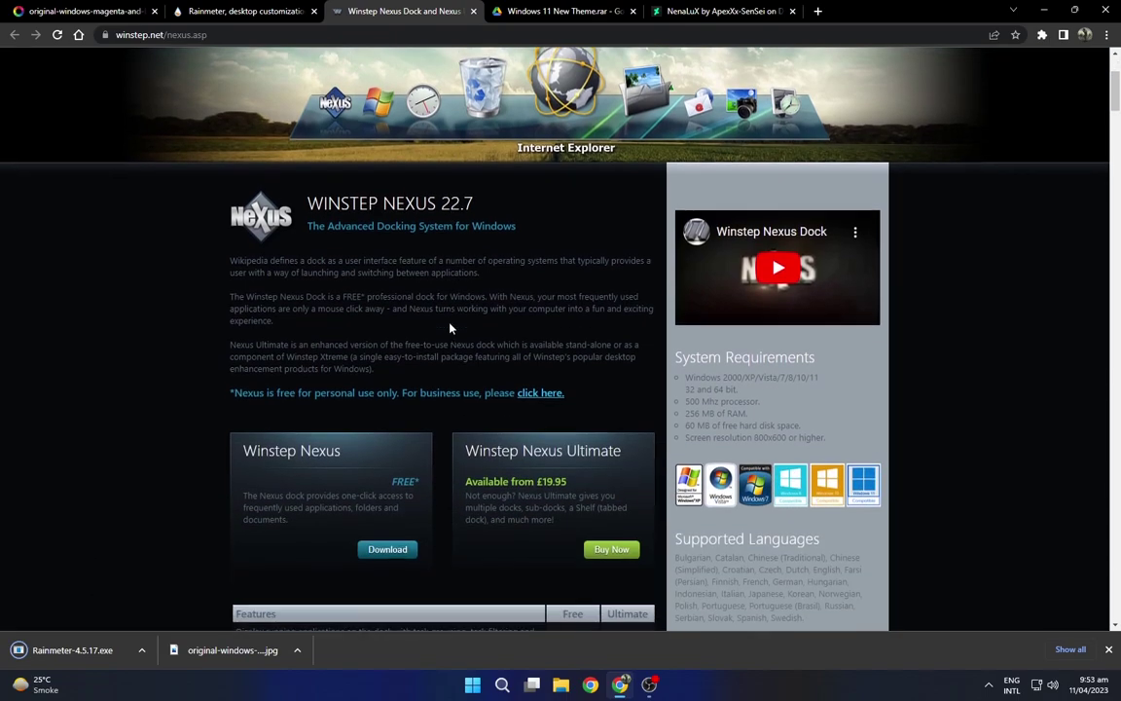
pyautogui.click(380, 408)
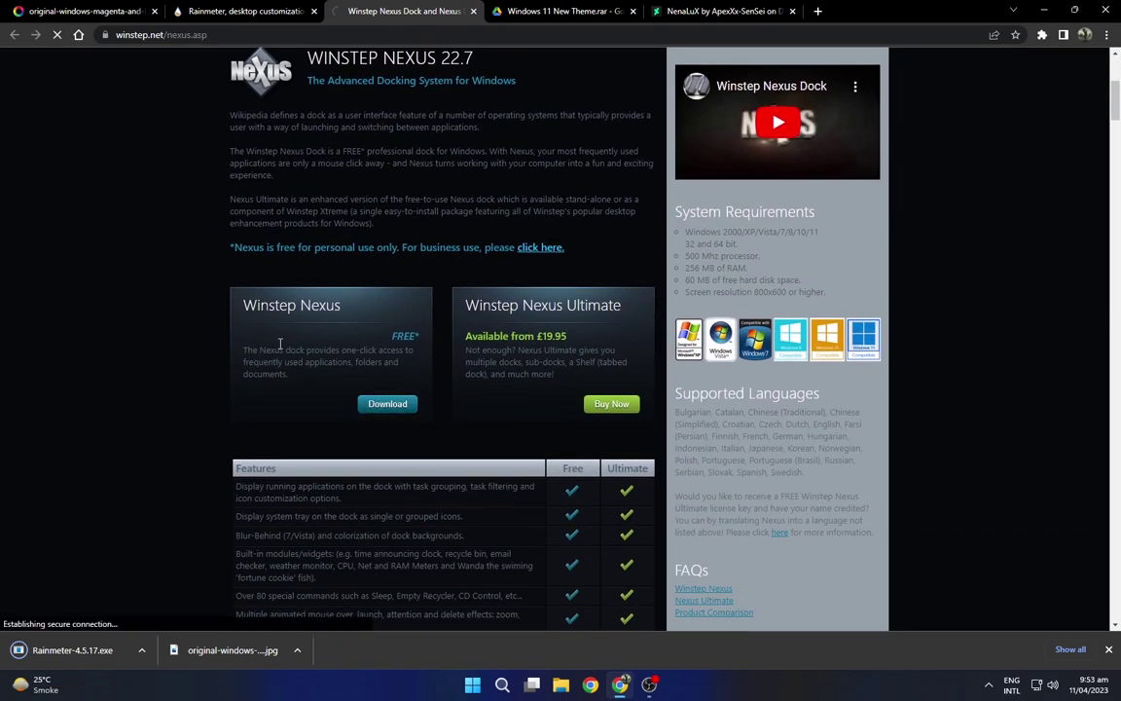
pyautogui.moveTo(240, 310); pyautogui.dragTo(316, 309)
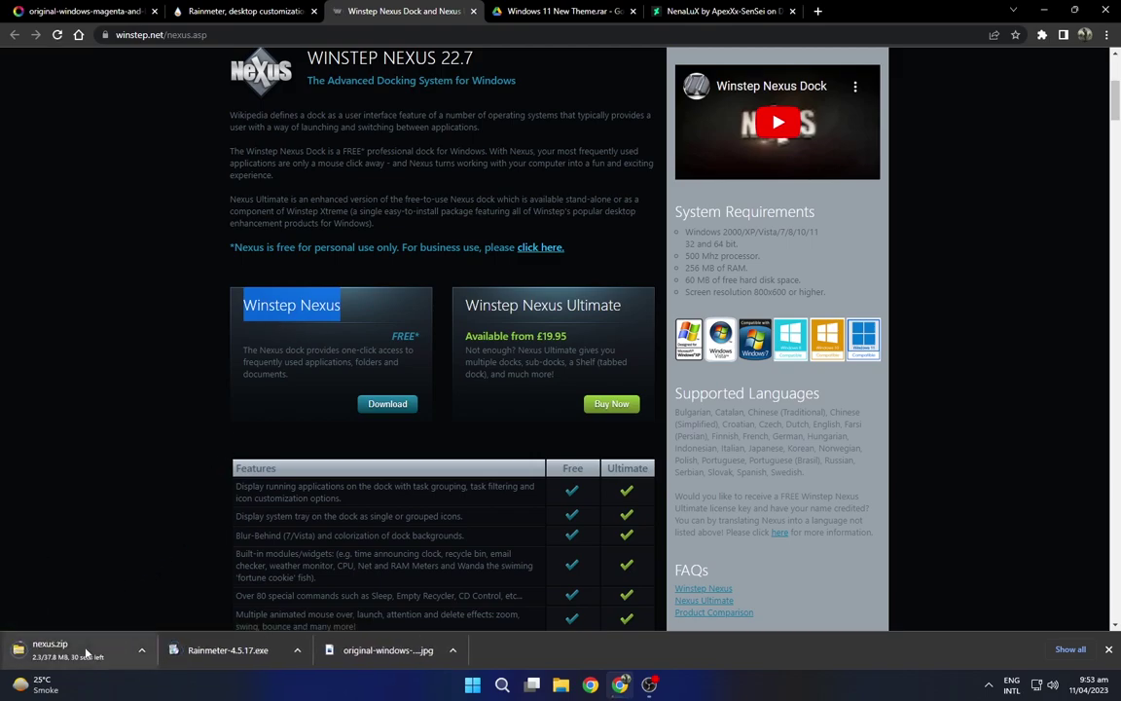
pyautogui.click(553, 14)
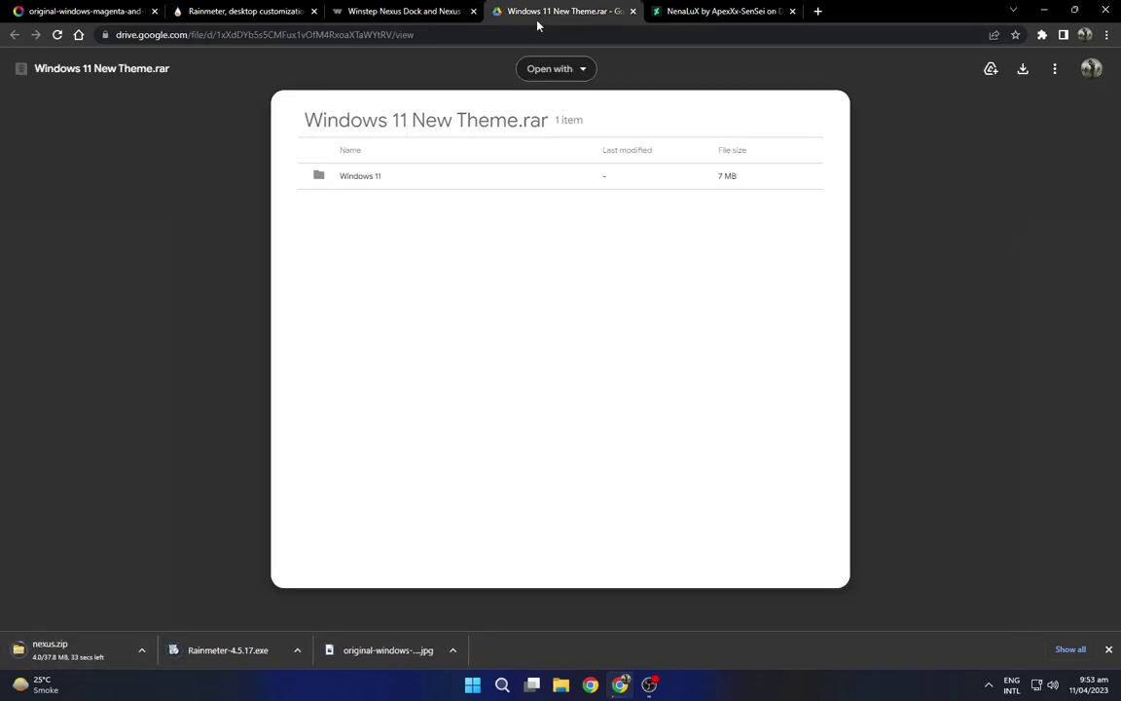
# - Download the Windows 11 New Theme.rar file from Google Drive
pyautogui.moveTo(298, 120); pyautogui.dragTo(575, 120)
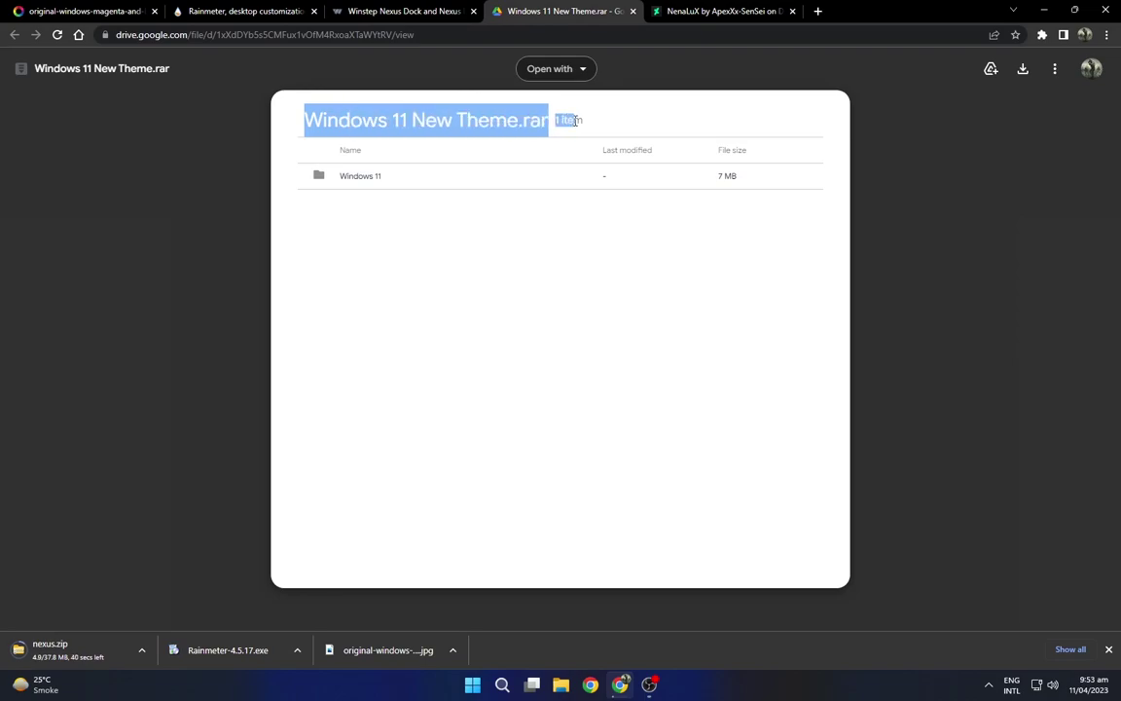
pyautogui.click(1022, 71)
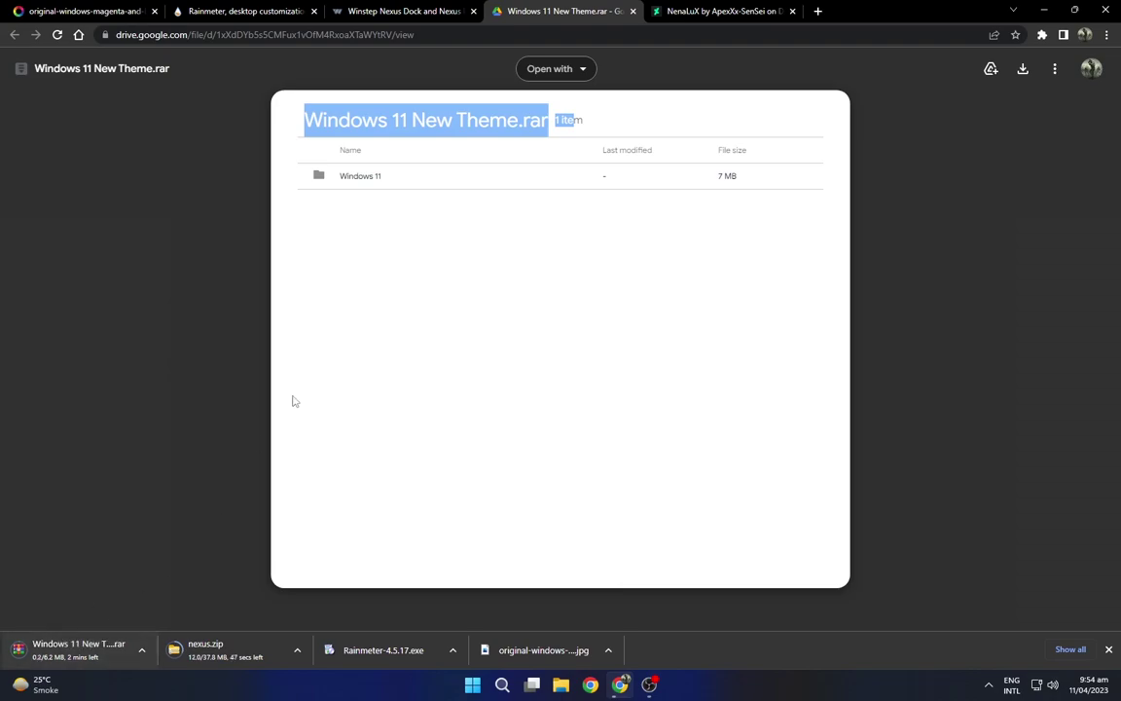
pyautogui.click(720, 109)
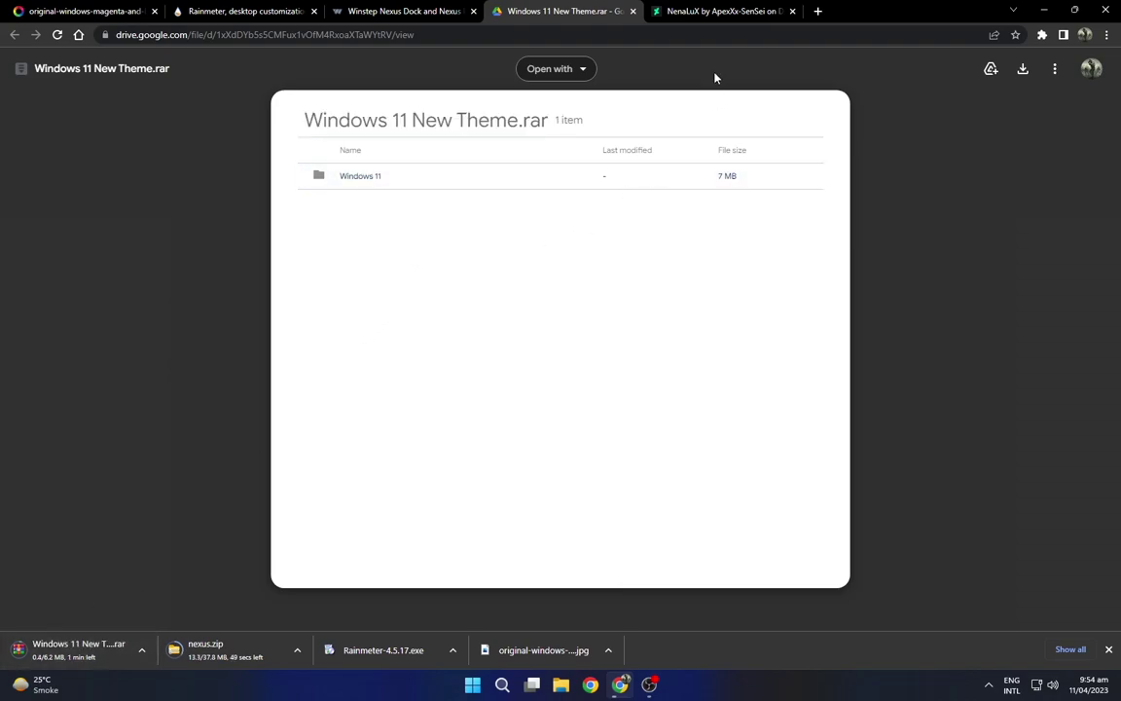
# - Download the NenaLuX Rainmeter skin from DeviantArt and minimize Chrome
pyautogui.click(727, 10)
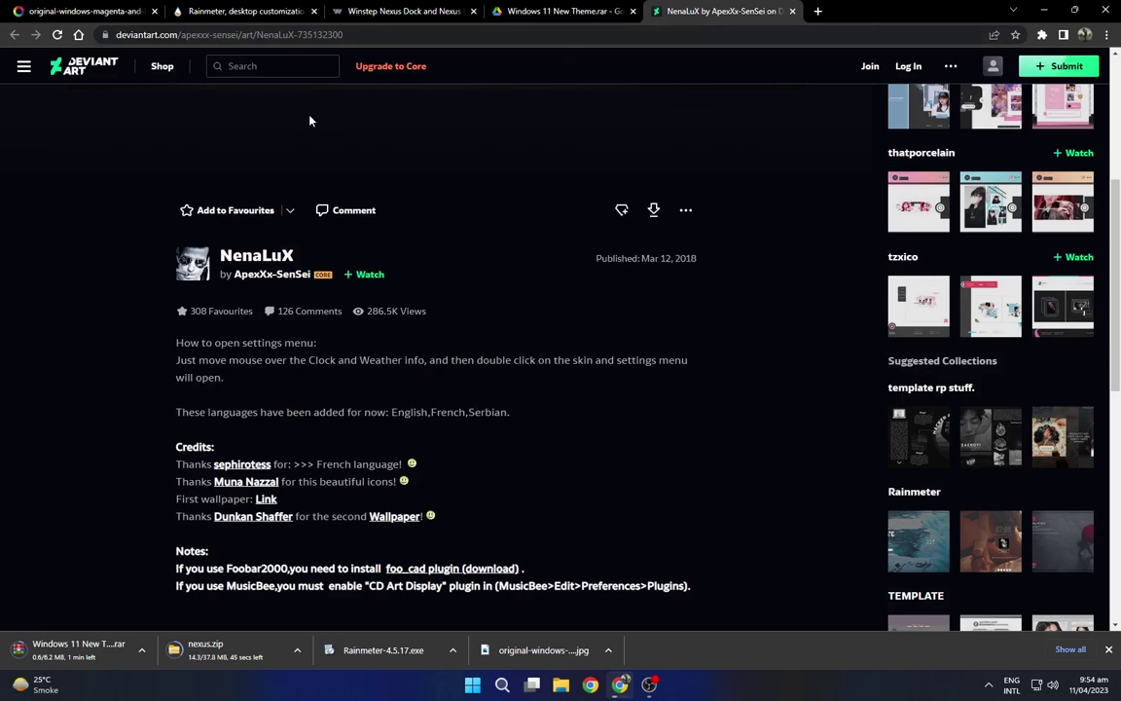
pyautogui.moveTo(221, 258); pyautogui.dragTo(309, 260)
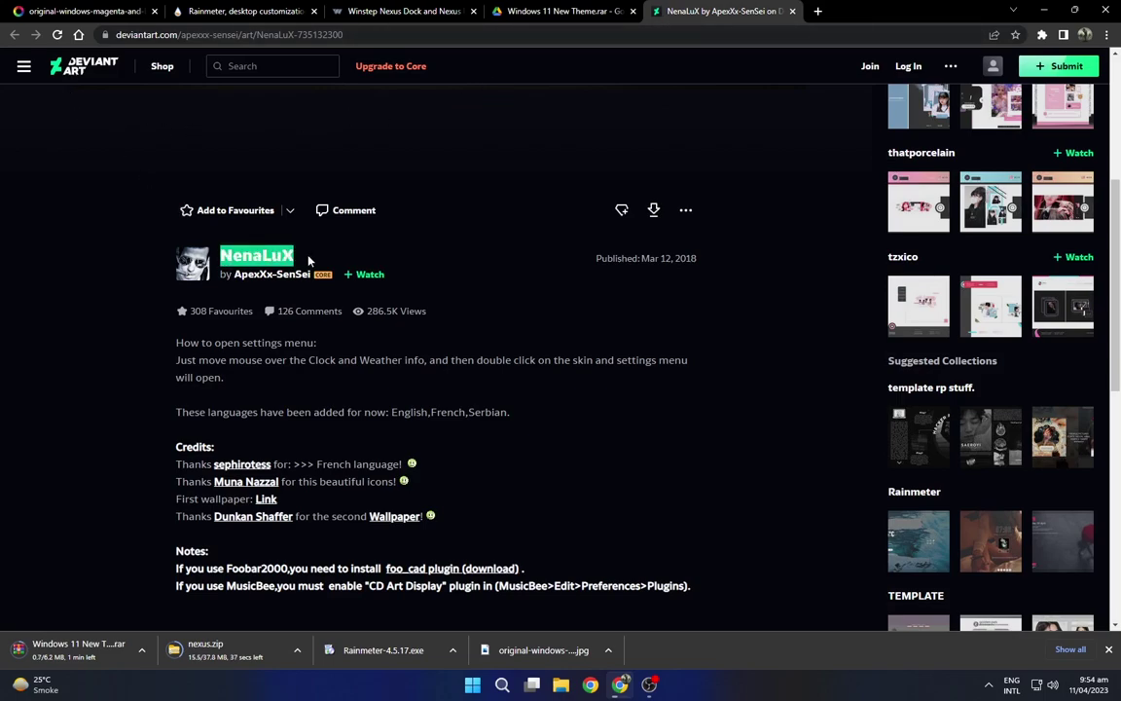
pyautogui.click(655, 216)
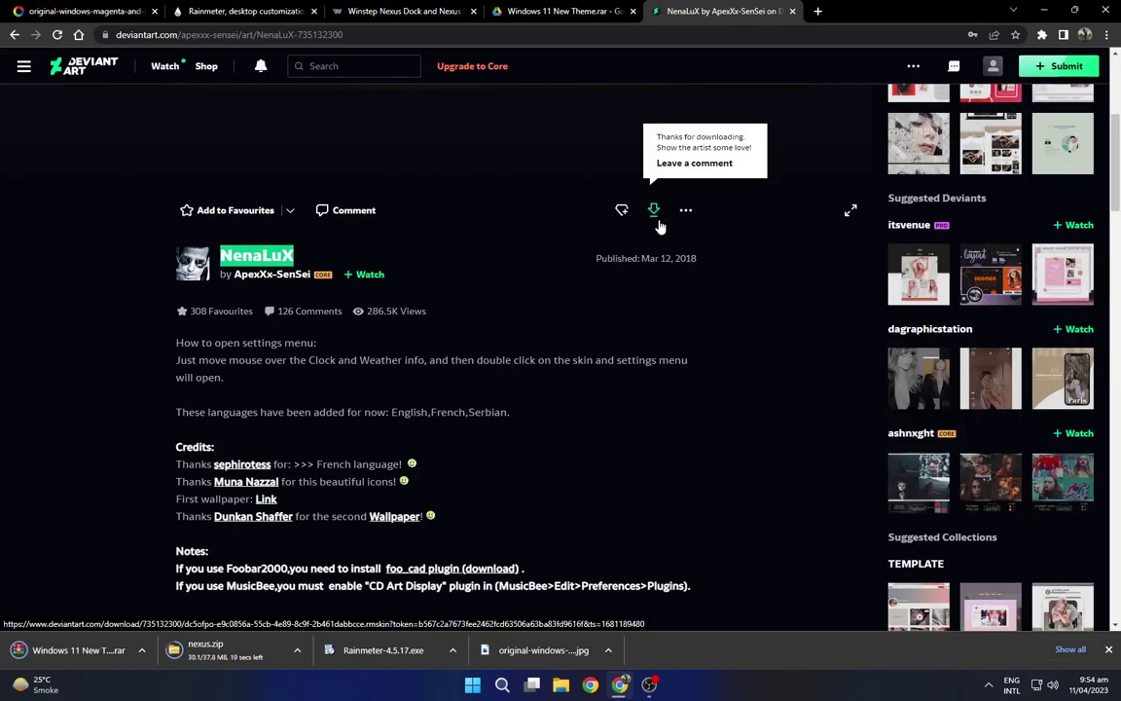
pyautogui.click(759, 303)
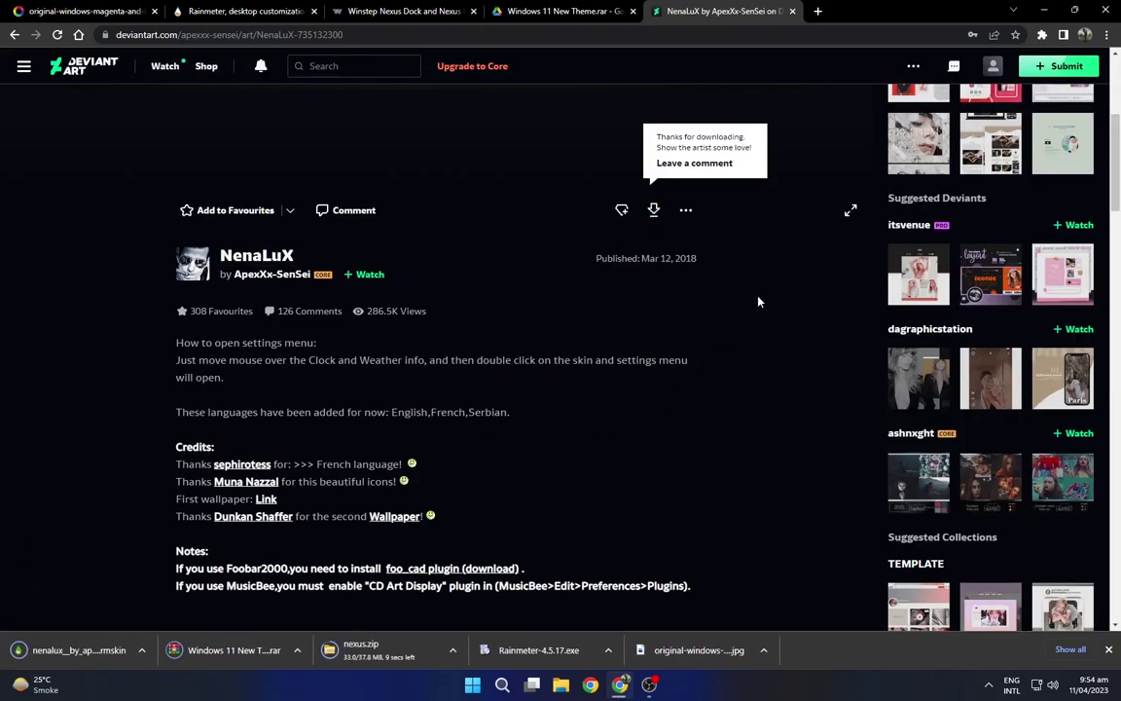
pyautogui.click(1047, 11)
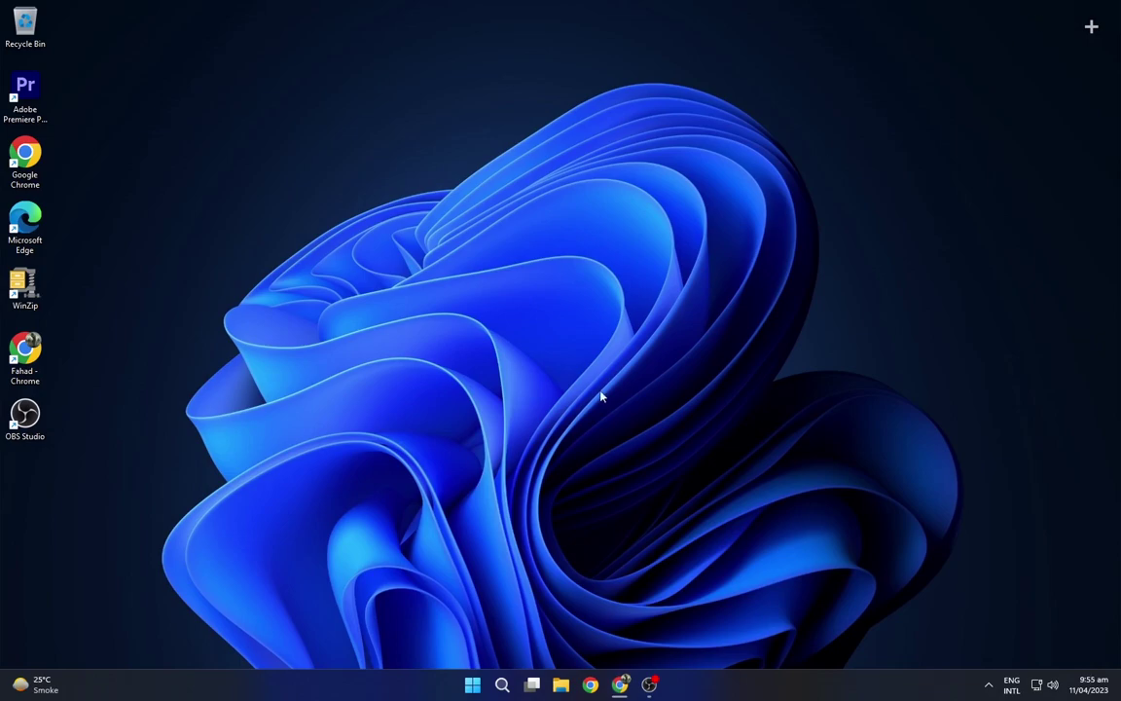
# - Set the downloaded magenta-and-blue image as the desktop wallpaper
pyautogui.click(559, 682)
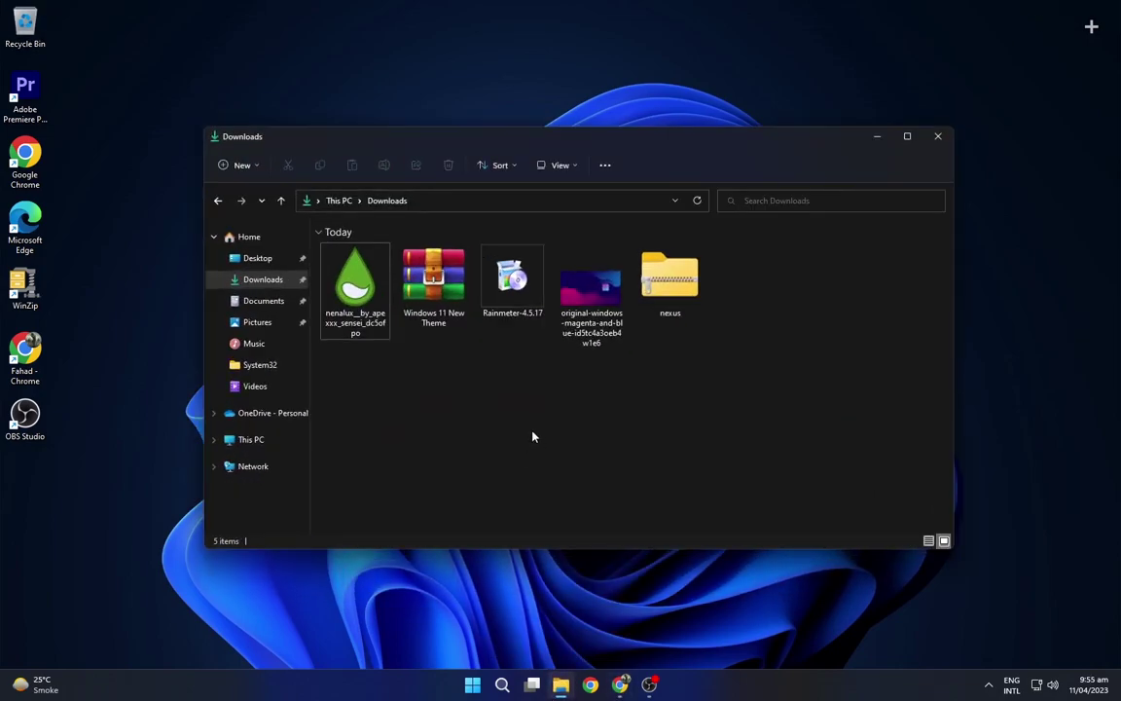
pyautogui.rightClick(601, 300)
pyautogui.click(666, 382)
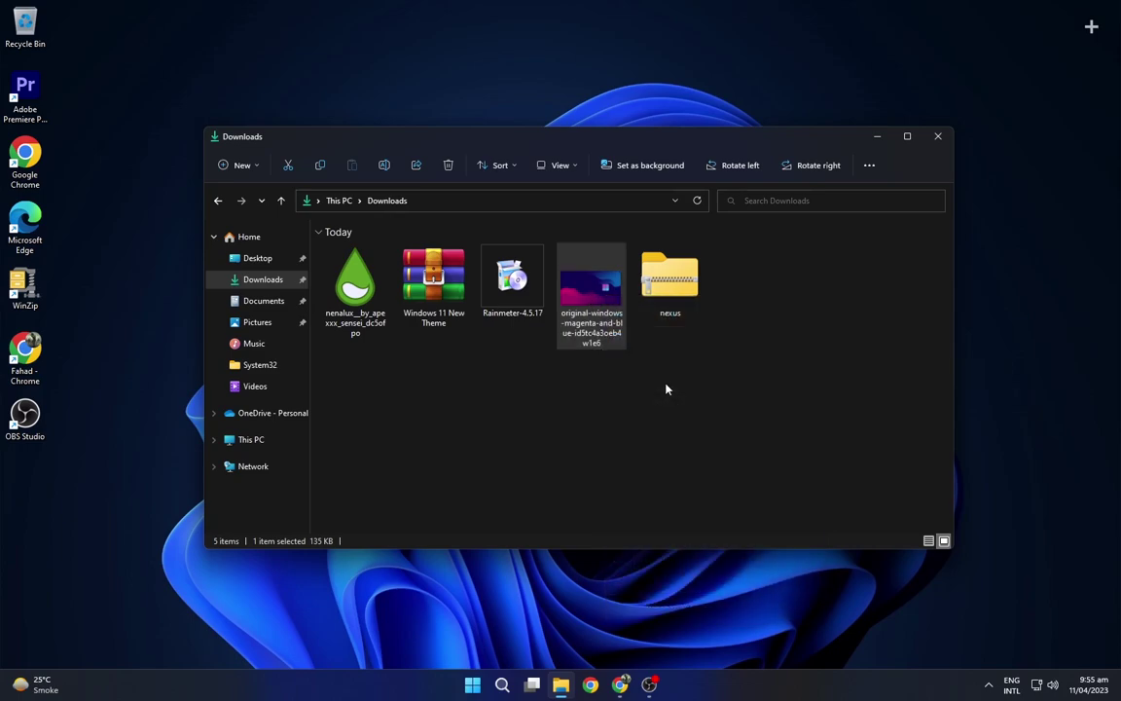
# - Extract nexus.zip into a nexus folder and delete the archive
pyautogui.rightClick(667, 292)
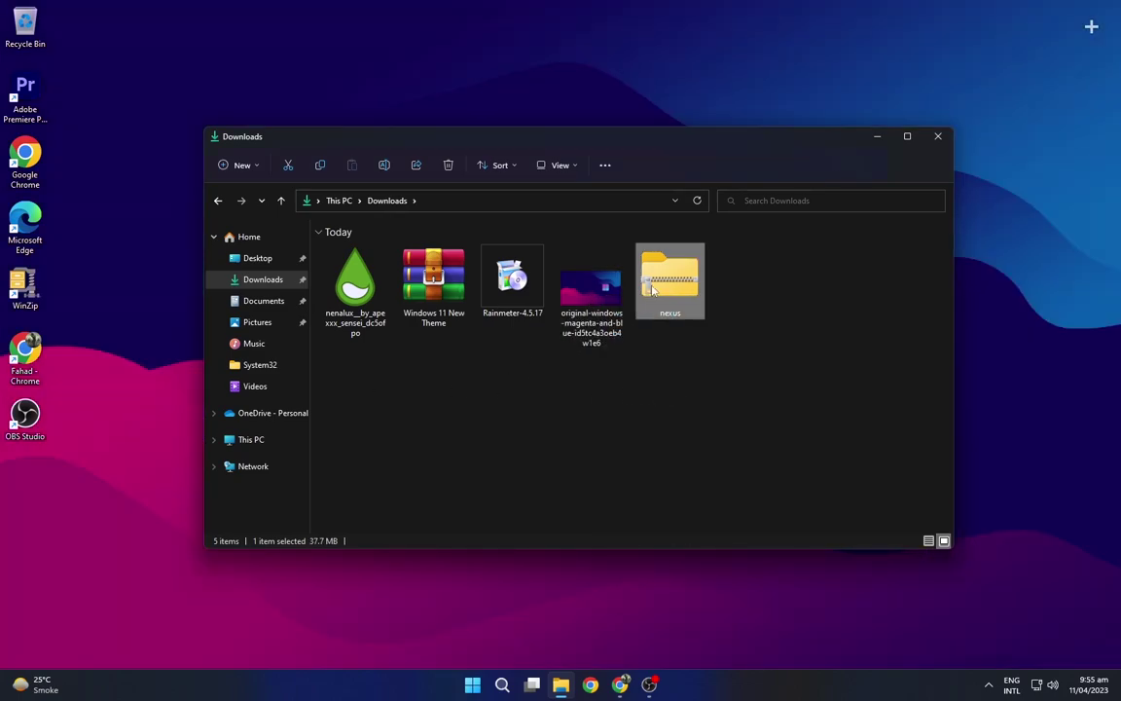
pyautogui.moveTo(826, 556)
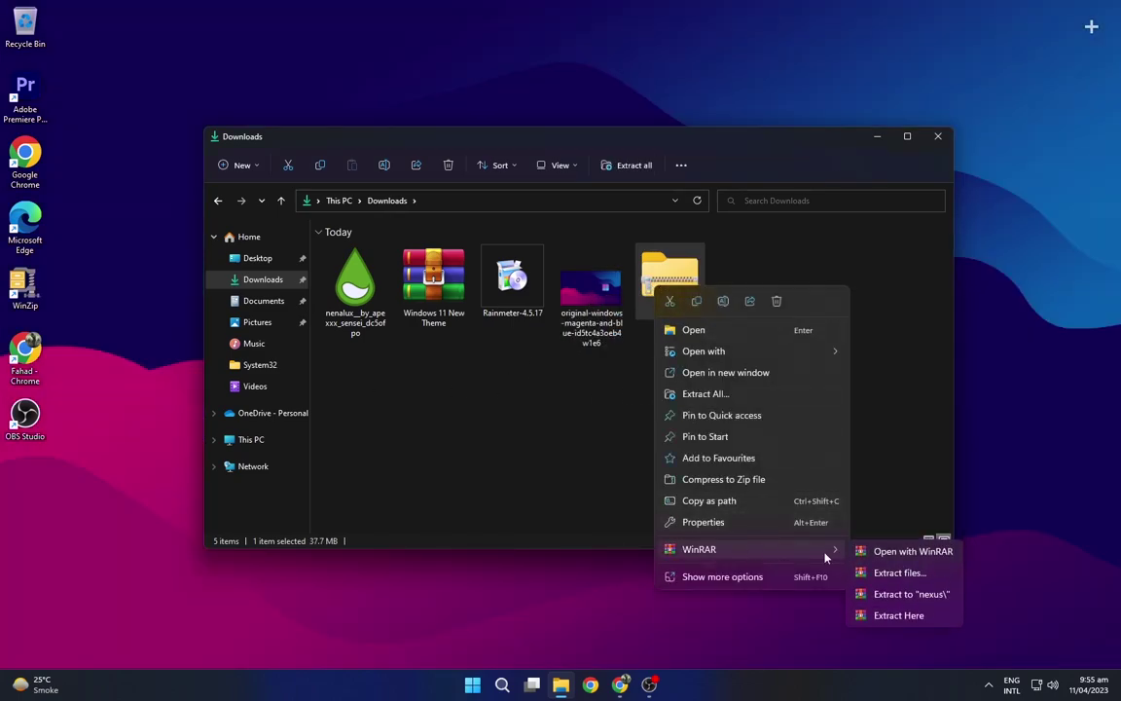
pyautogui.click(927, 592)
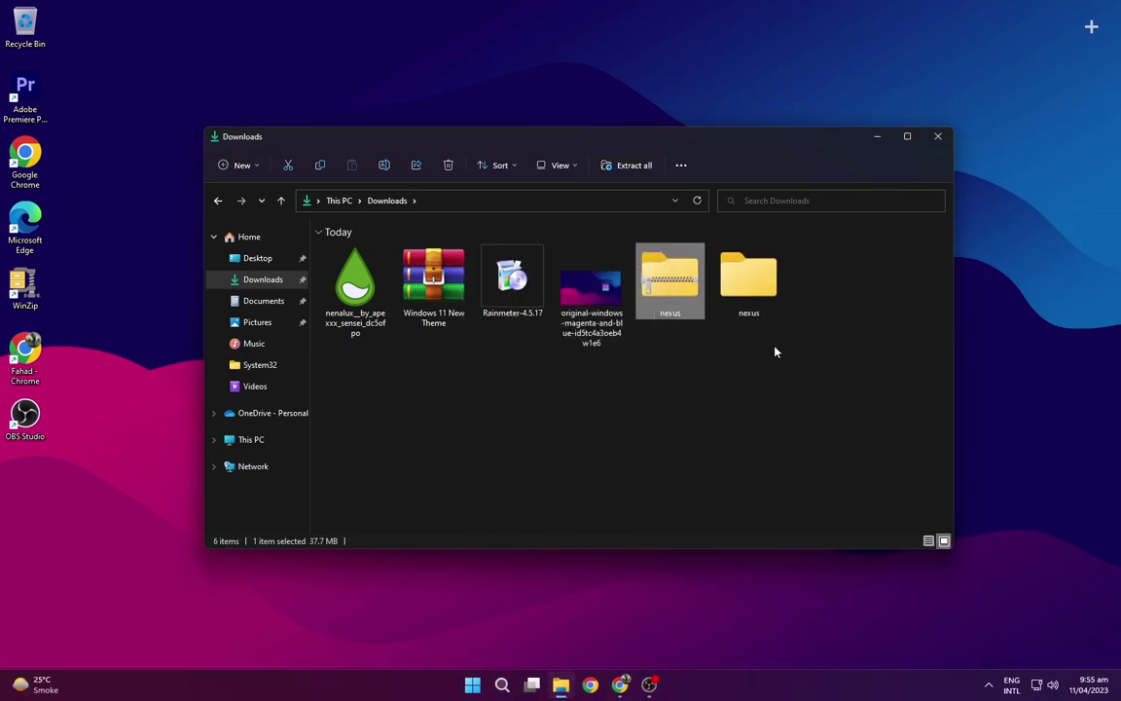
pyautogui.press('Delete')
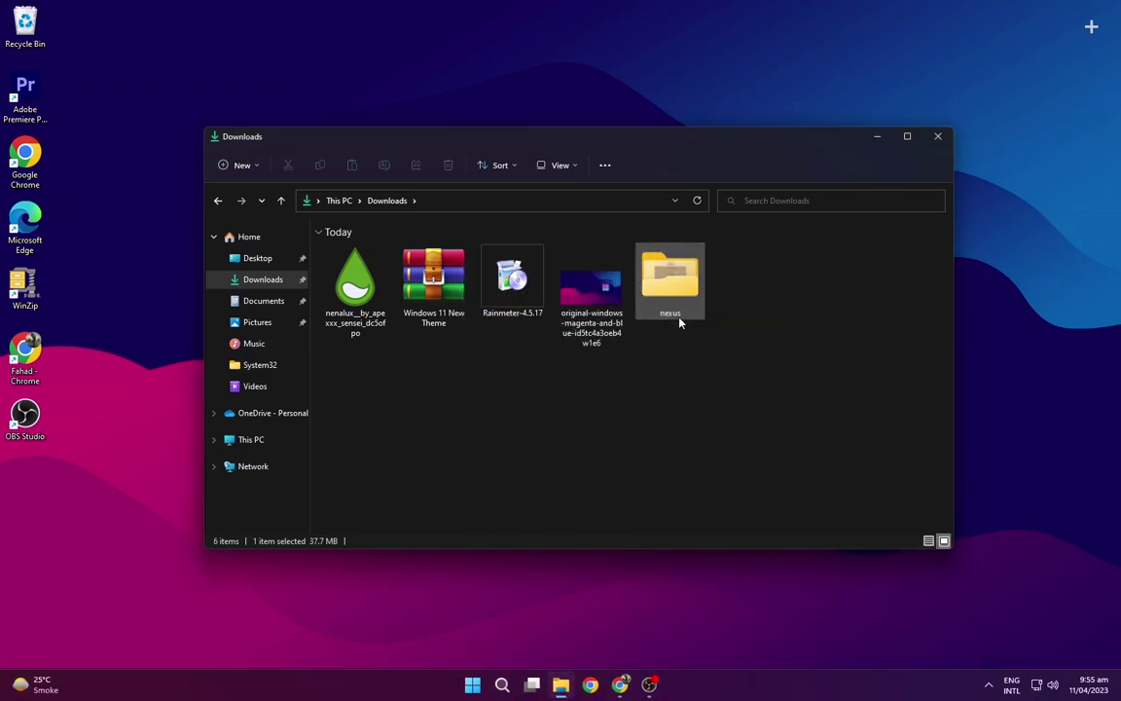
# - Extract the Windows 11 New Theme archive with WinRAR and delete the archive
pyautogui.rightClick(446, 292)
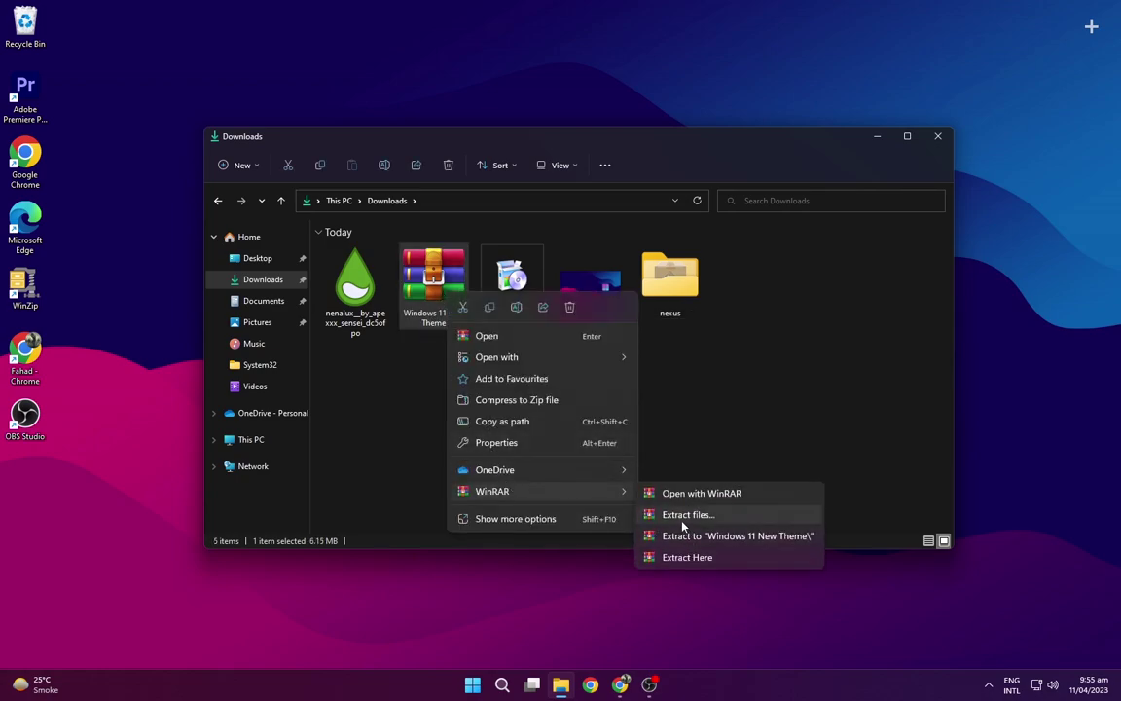
pyautogui.click(612, 466)
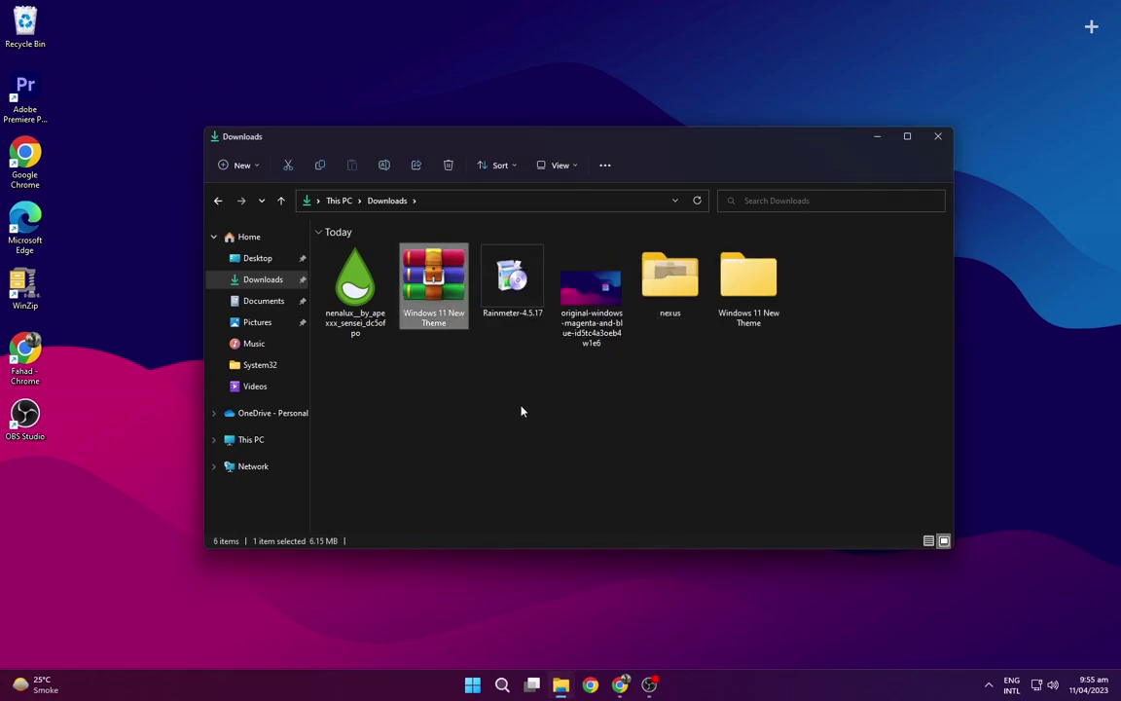
pyautogui.press('Delete')
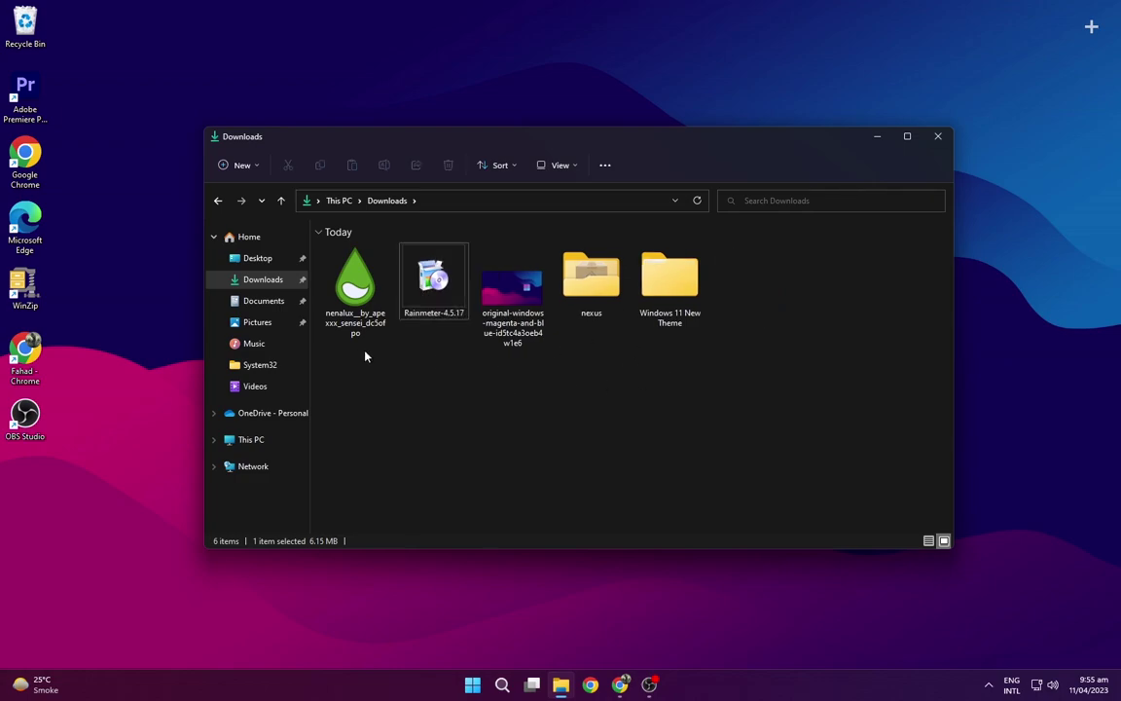
# - Install Rainmeter 4.5.17 by running the installer as administrator
pyautogui.rightClick(438, 284)
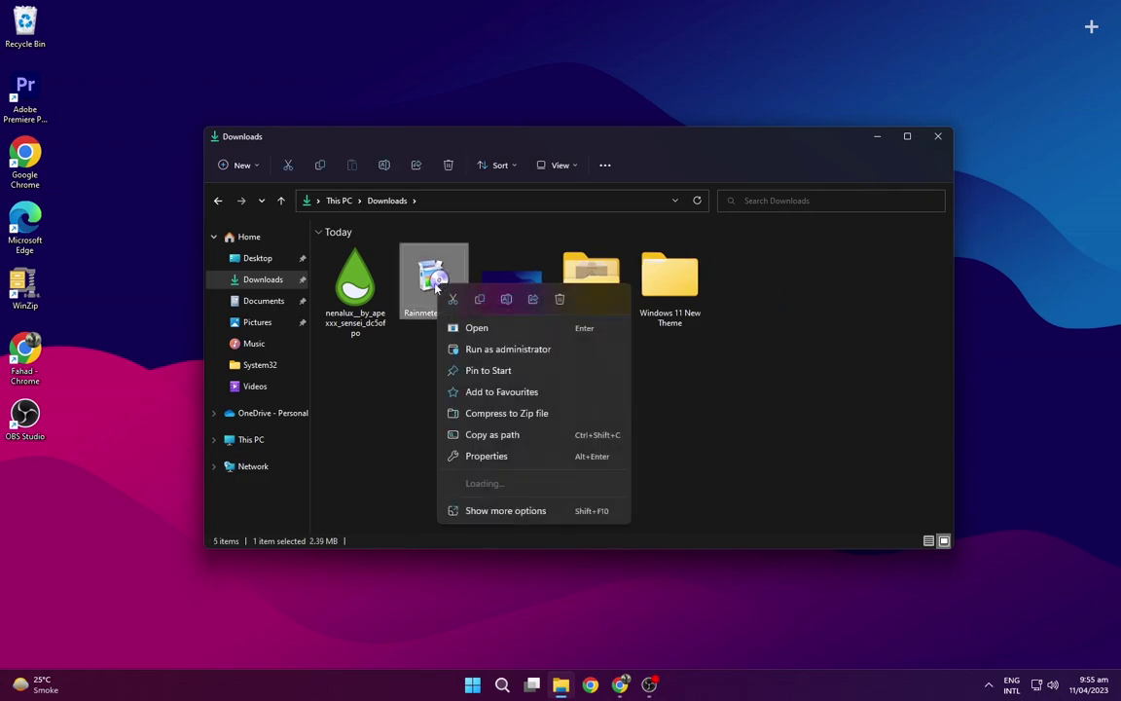
pyautogui.click(469, 350)
pyautogui.click(638, 449)
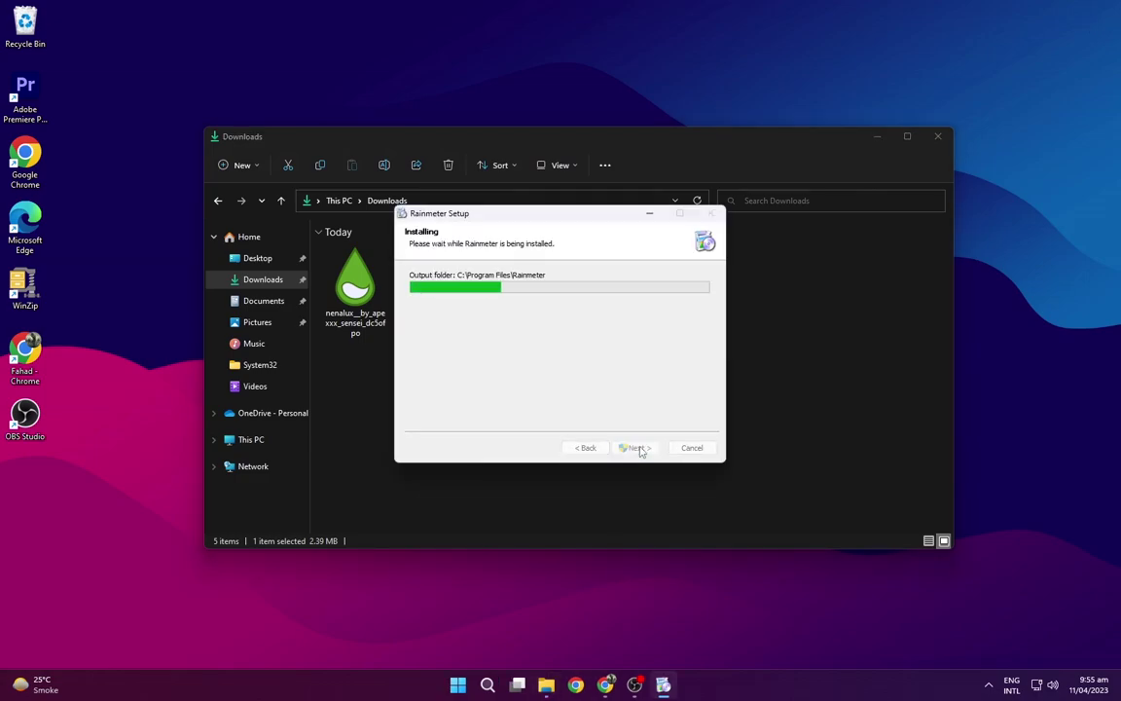
pyautogui.click(638, 447)
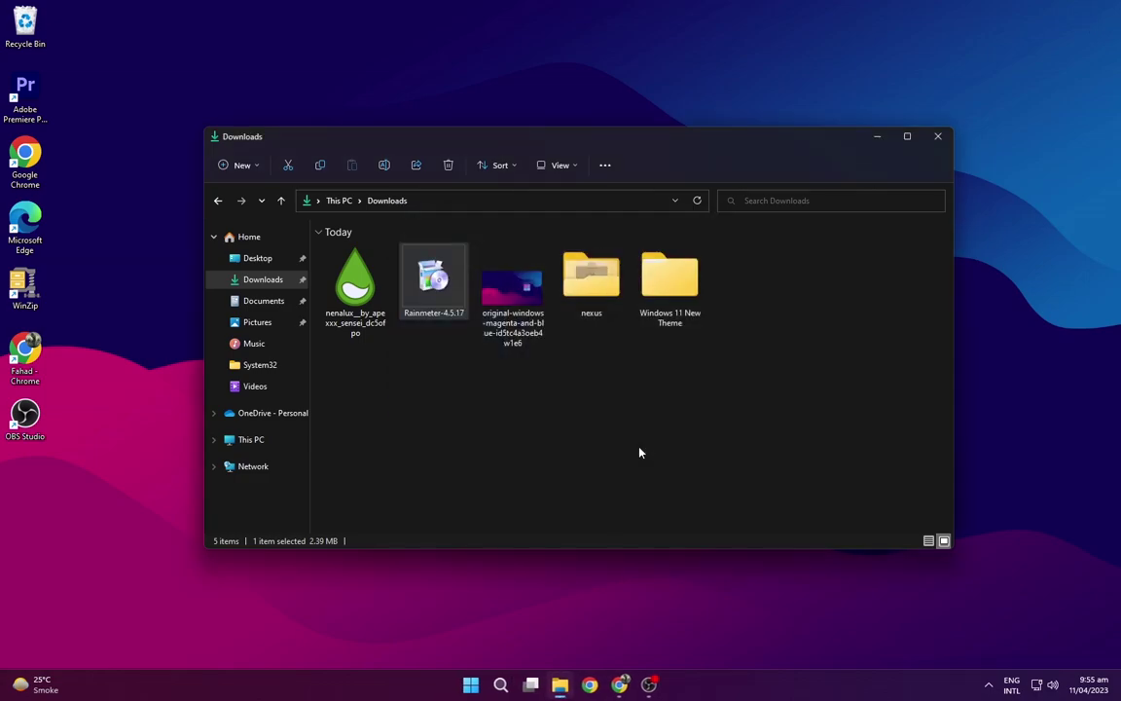
# - Unload the default Welcome, Disk, System and Clock skins from the desktop
pyautogui.press('super+d')
pyautogui.rightClick(655, 438)
pyautogui.click(694, 533)
pyautogui.rightClick(1012, 152)
pyautogui.click(1057, 305)
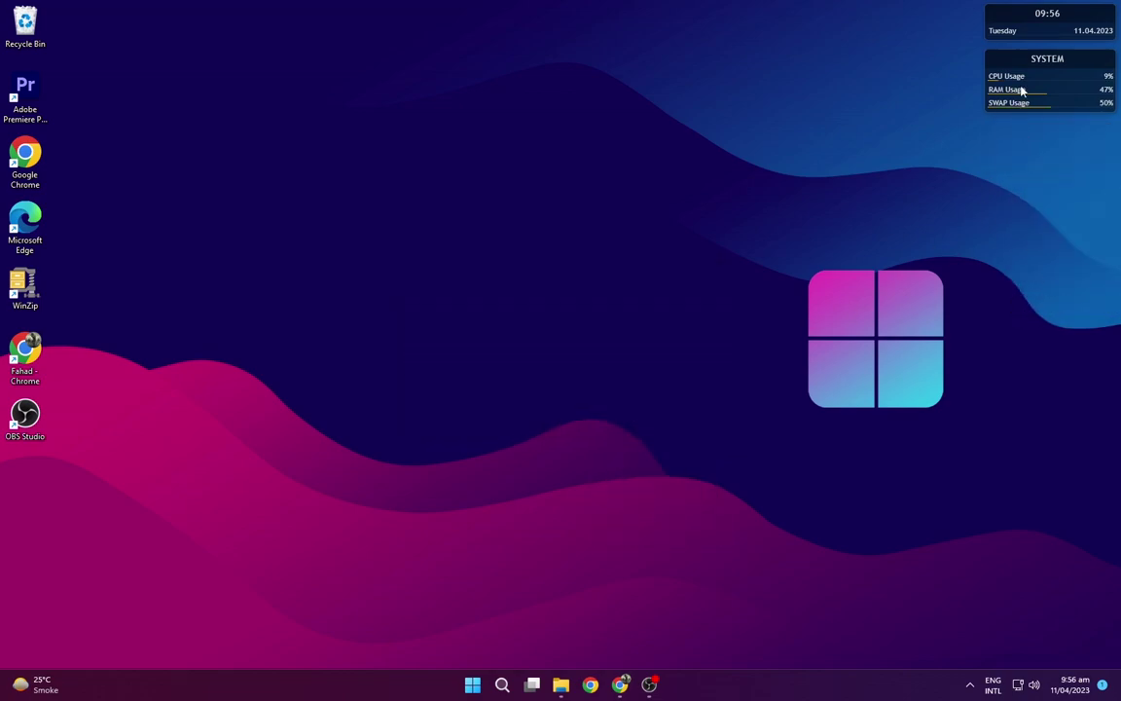
pyautogui.rightClick(1000, 86)
pyautogui.click(1030, 240)
pyautogui.rightClick(938, 19)
pyautogui.click(966, 175)
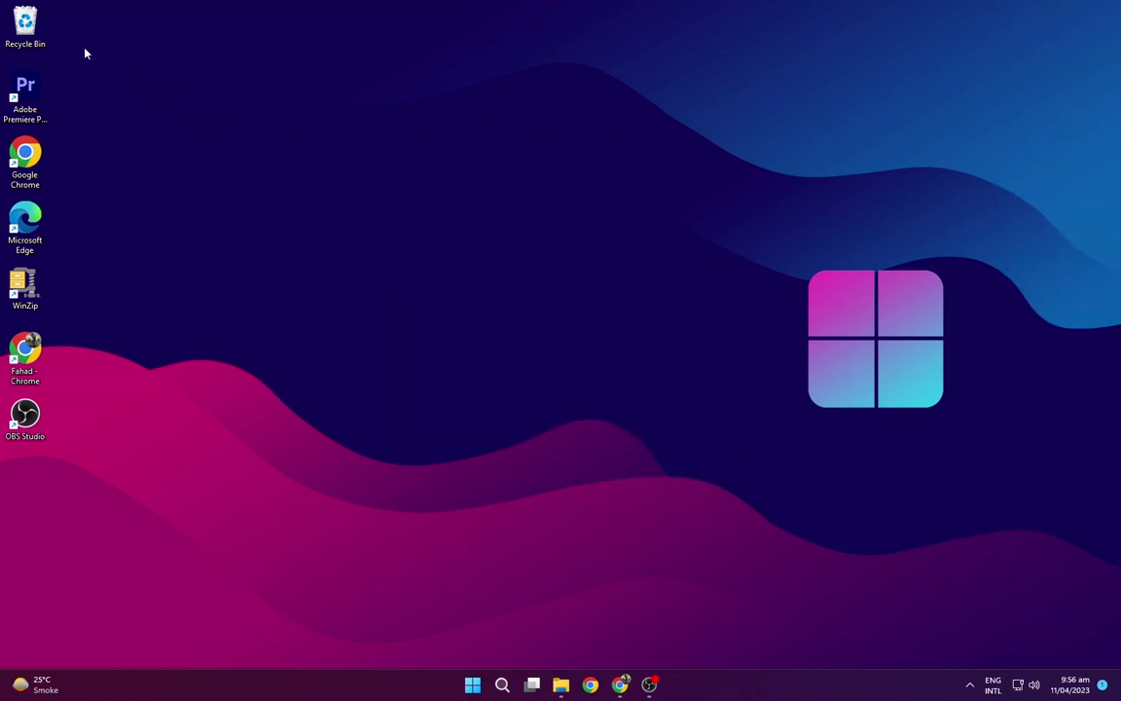
# - Hide the desktop icons via the desktop View menu
pyautogui.rightClick(114, 103)
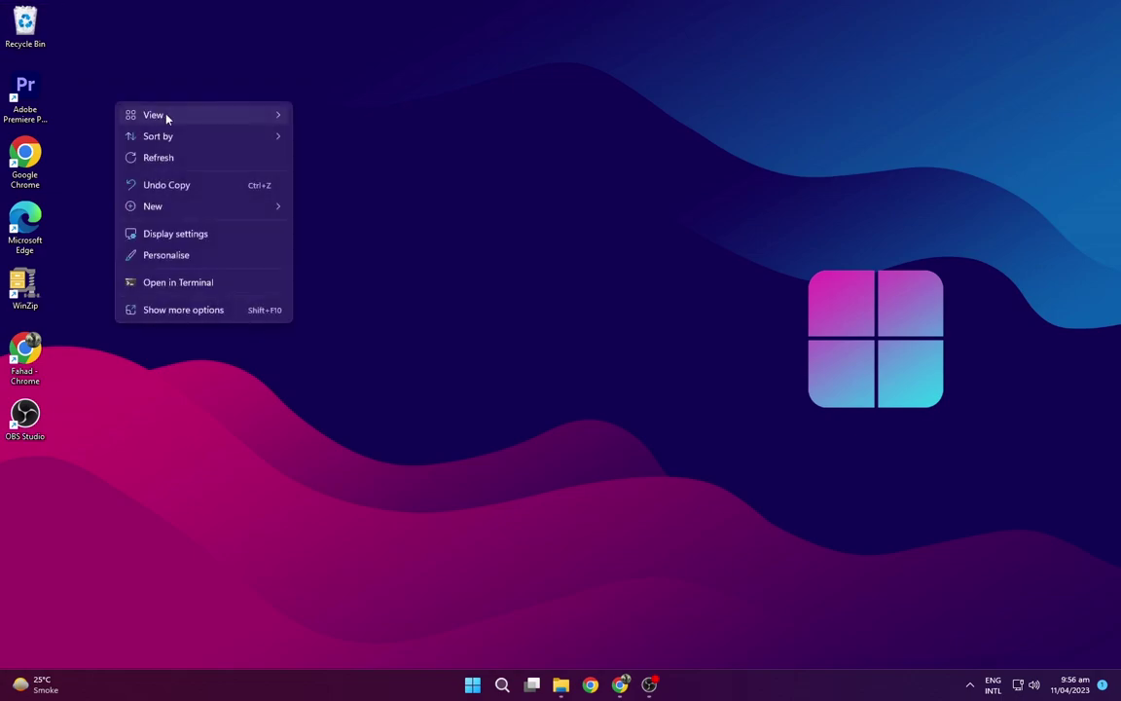
pyautogui.moveTo(169, 117)
pyautogui.click(364, 229)
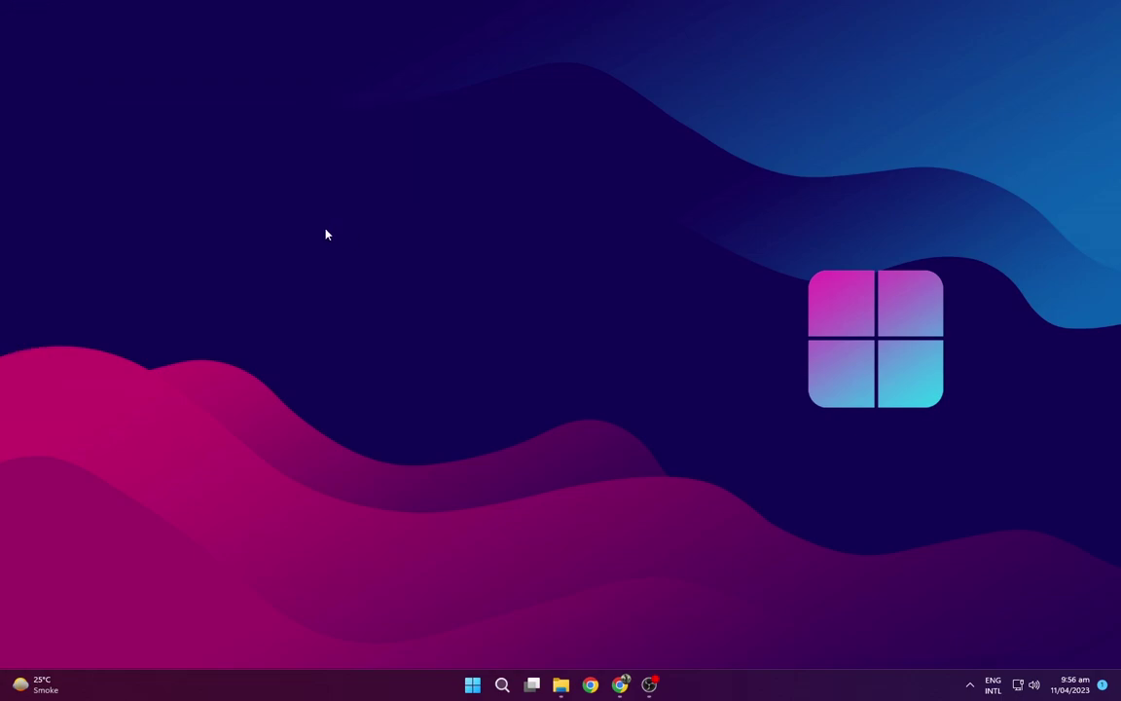
# - Install the NenaLuX .rmskin skin and its layout from Downloads
pyautogui.click(562, 685)
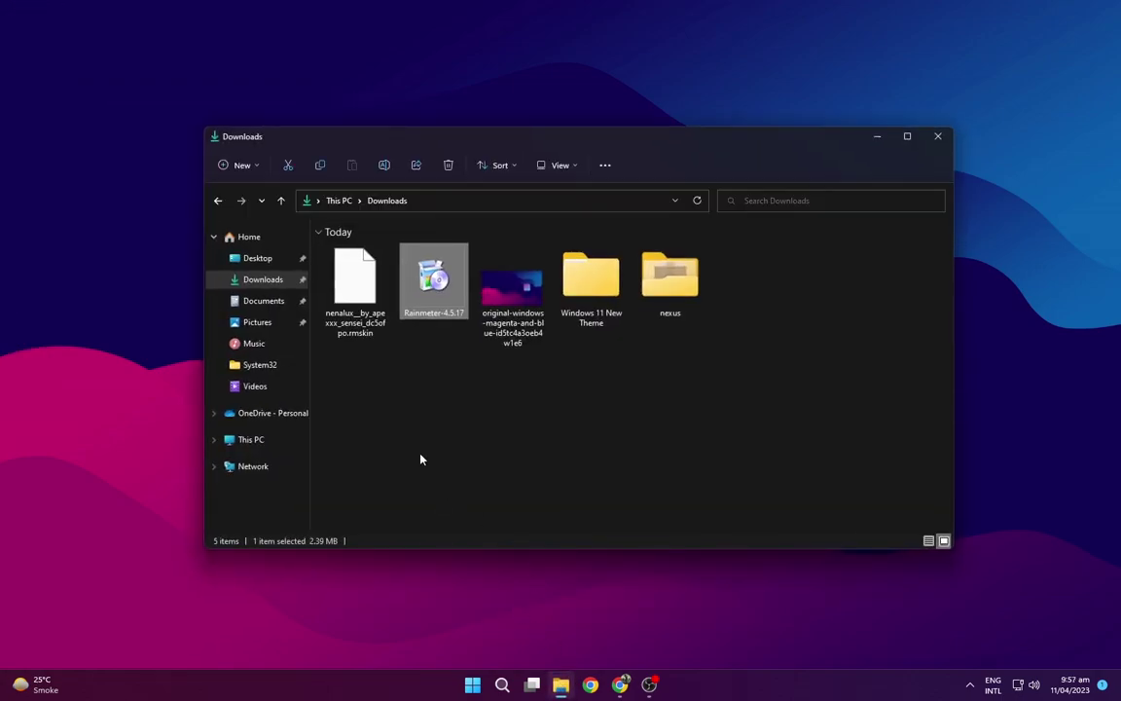
pyautogui.click(428, 414)
pyautogui.rightClick(364, 299)
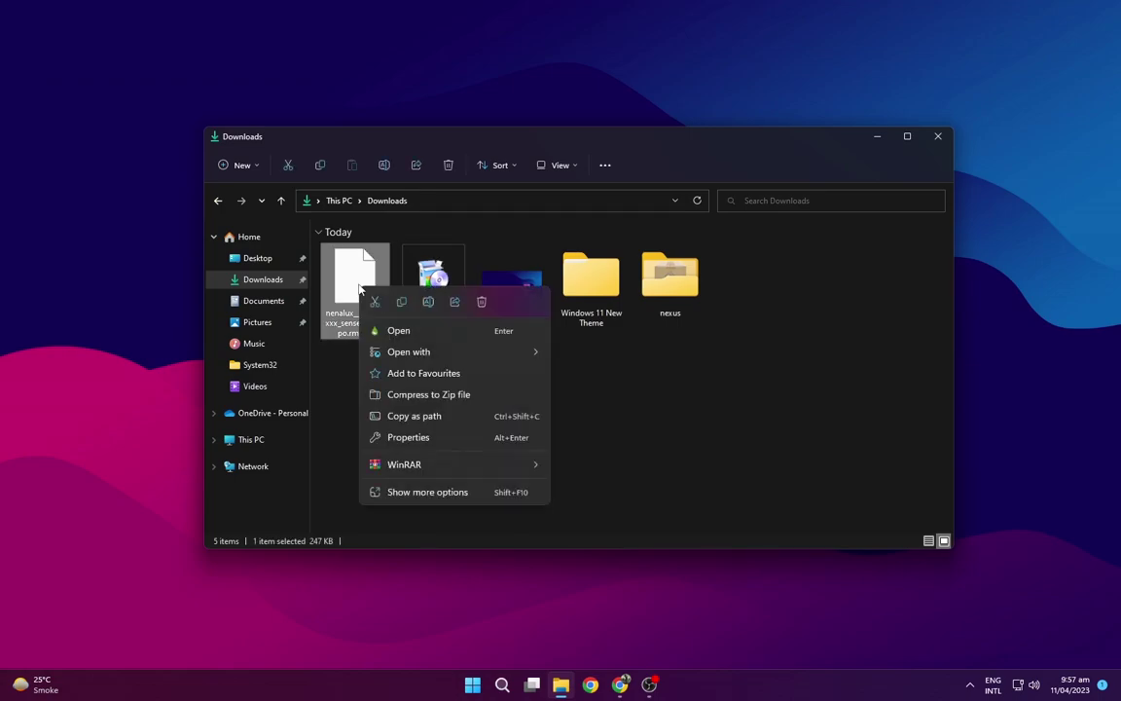
pyautogui.click(393, 333)
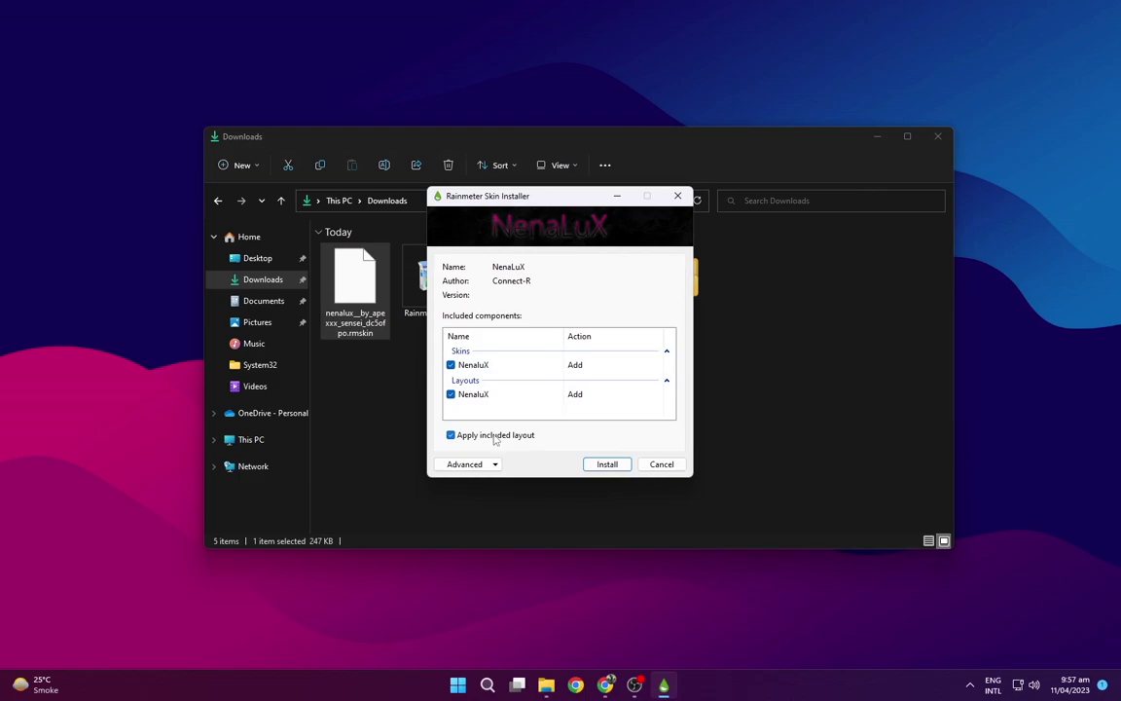
pyautogui.click(613, 467)
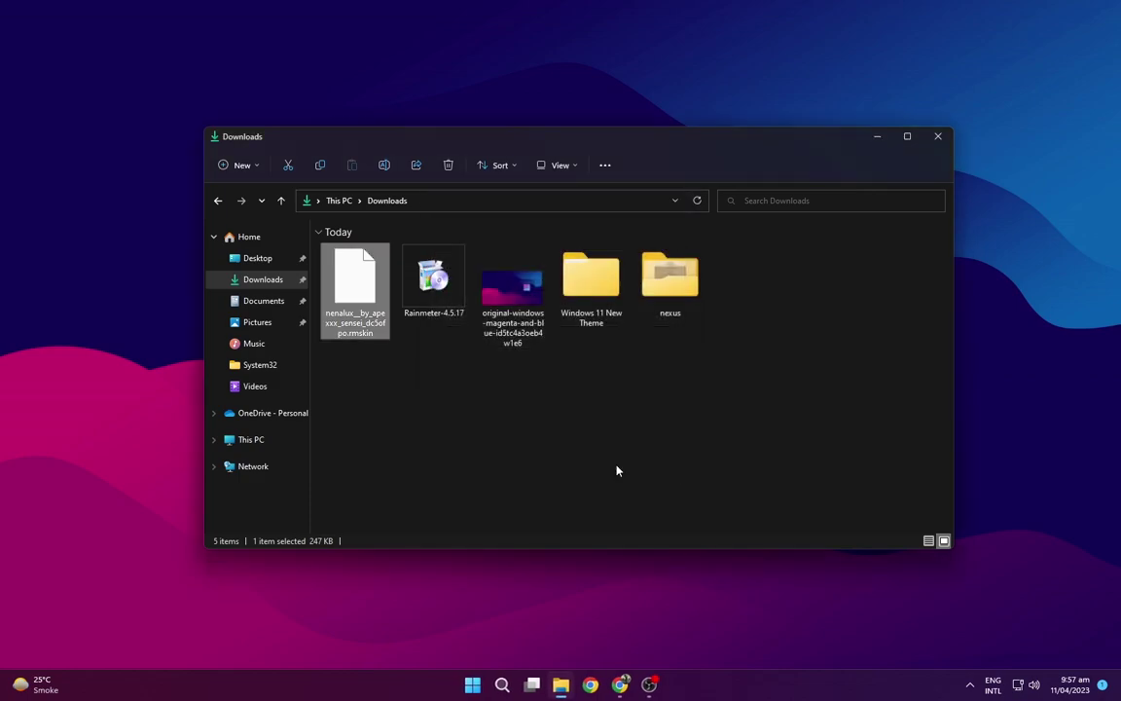
# - Run NexusSetup from the nexus folder as administrator
pyautogui.click(601, 379)
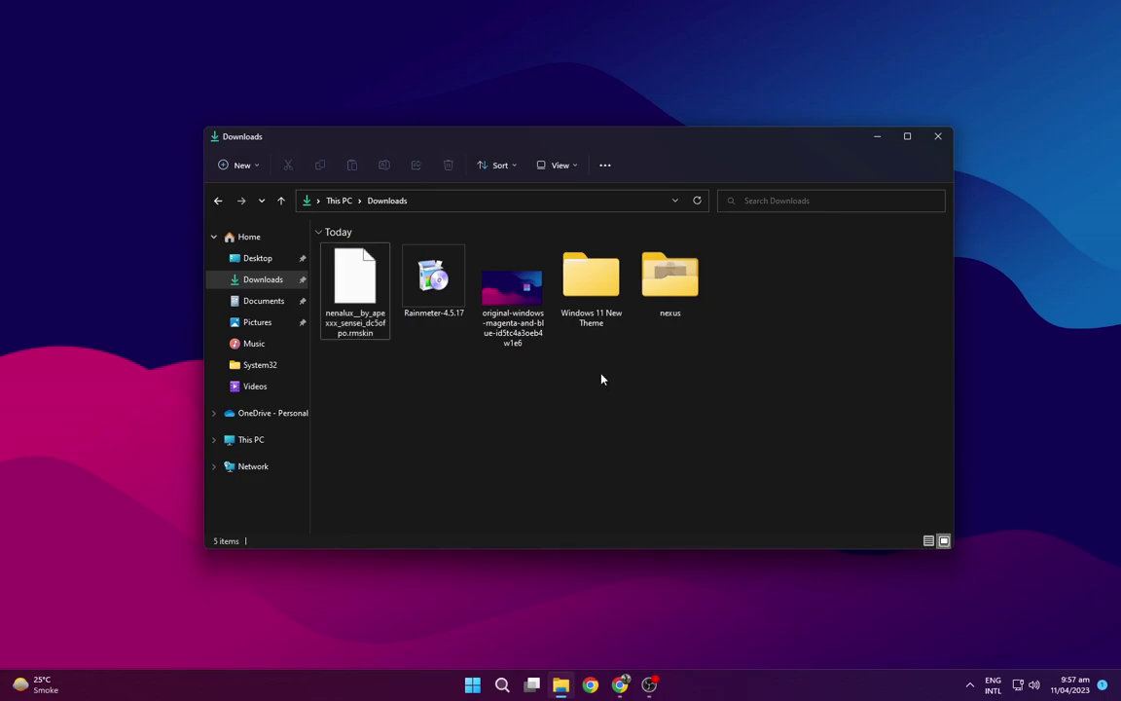
pyautogui.click(676, 305)
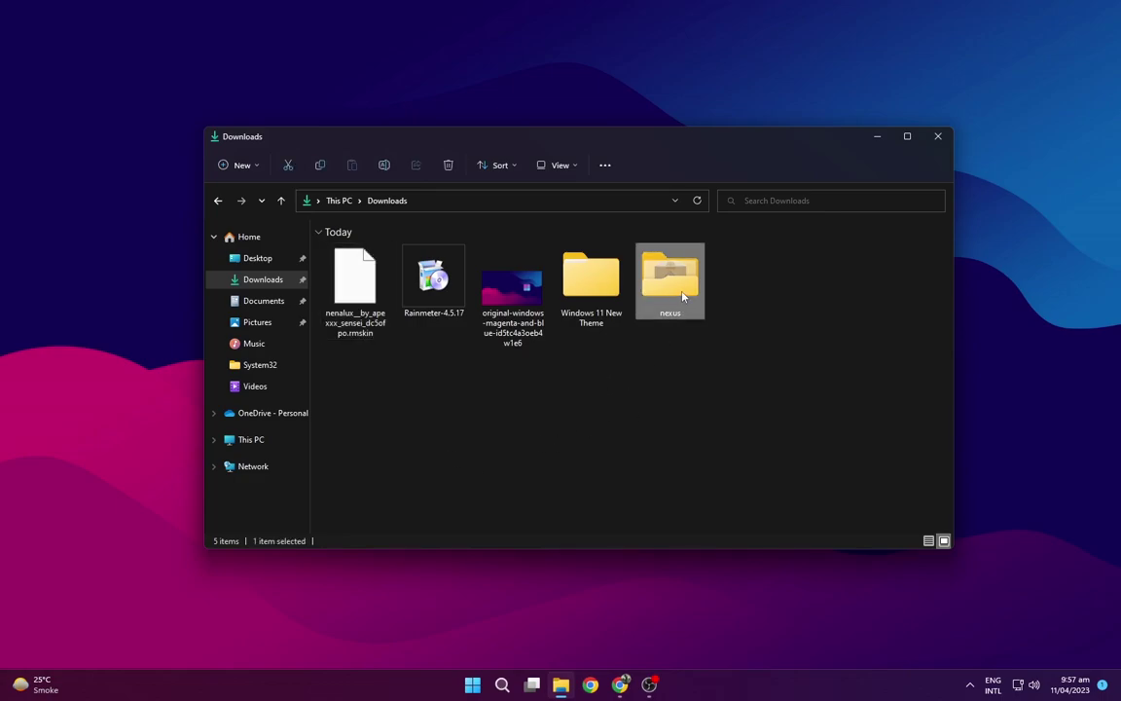
pyautogui.rightClick(683, 296)
pyautogui.click(720, 334)
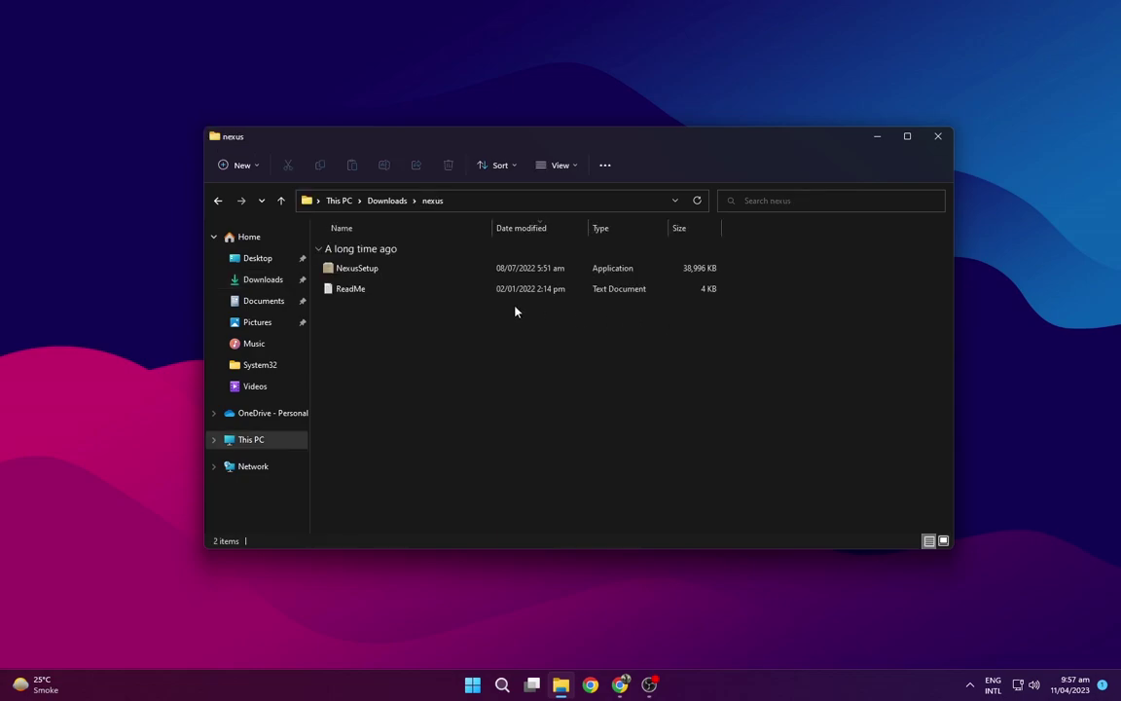
pyautogui.click(391, 272)
pyautogui.rightClick(390, 272)
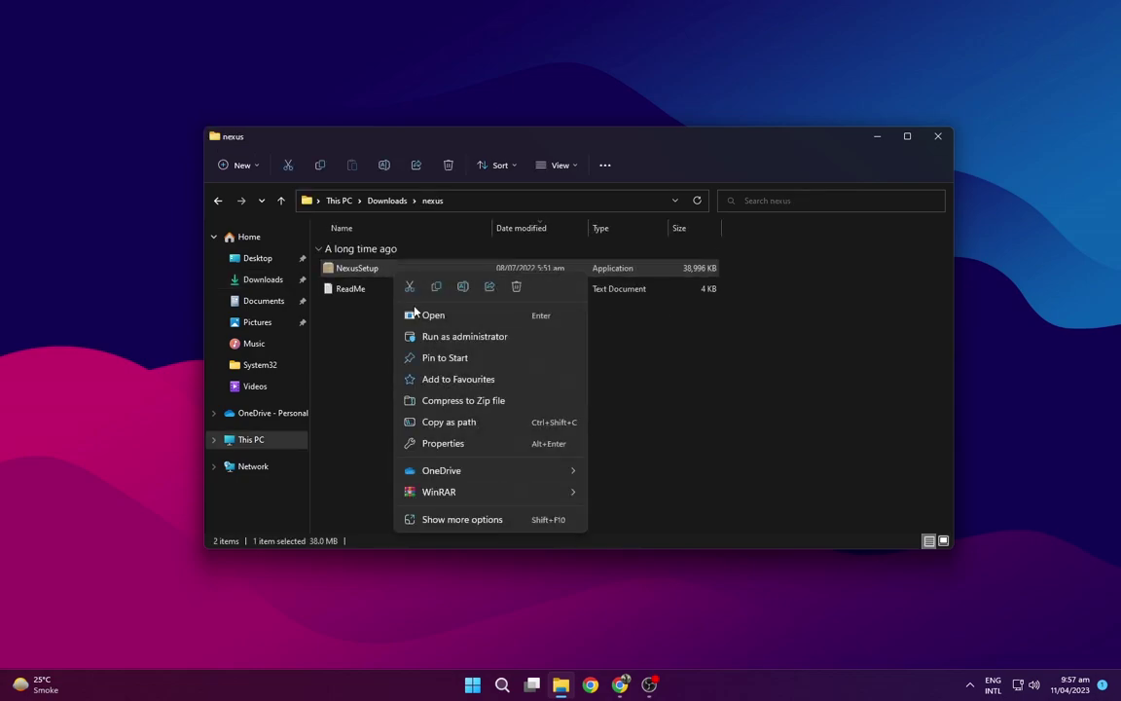
pyautogui.click(429, 336)
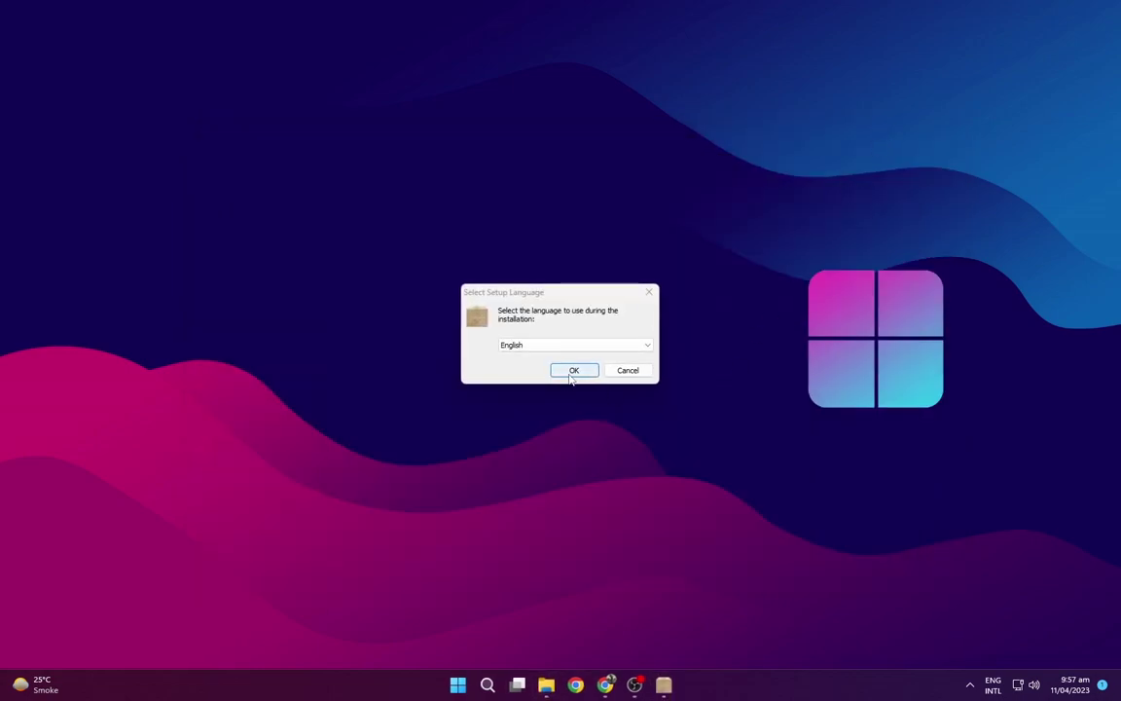
# - Install Nexus in English, accepting the licence, and launch it on finish
pyautogui.click(573, 371)
pyautogui.click(631, 448)
pyautogui.click(633, 449)
pyautogui.click(638, 448)
pyautogui.click(638, 449)
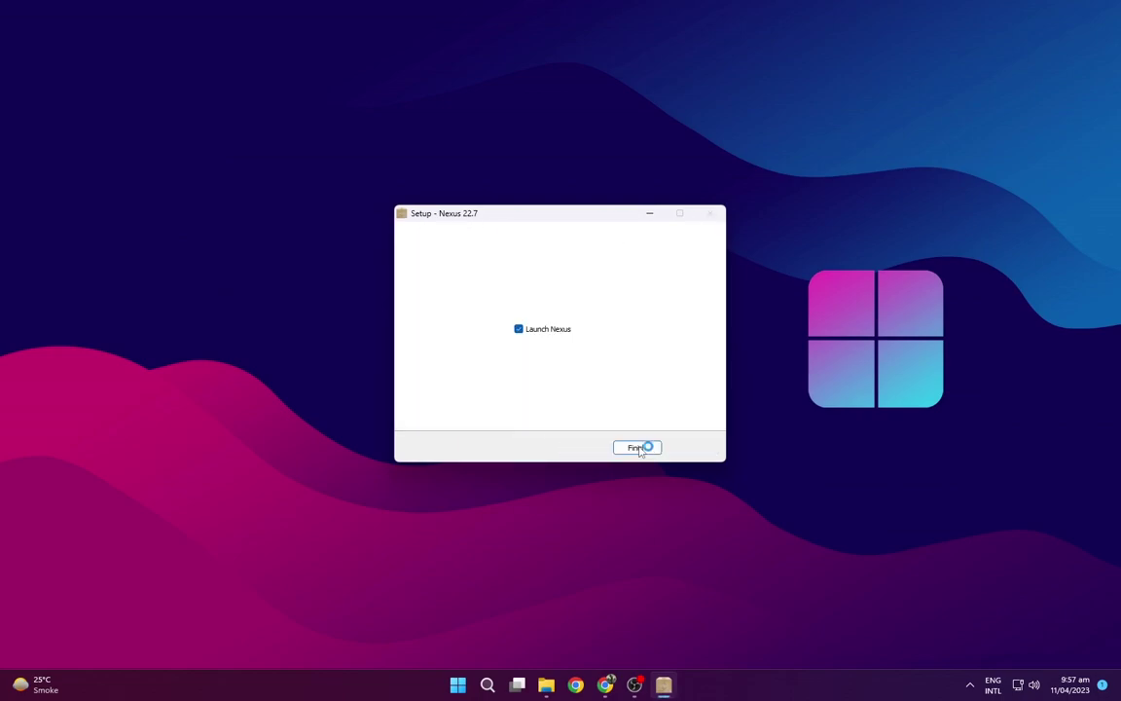
pyautogui.click(640, 451)
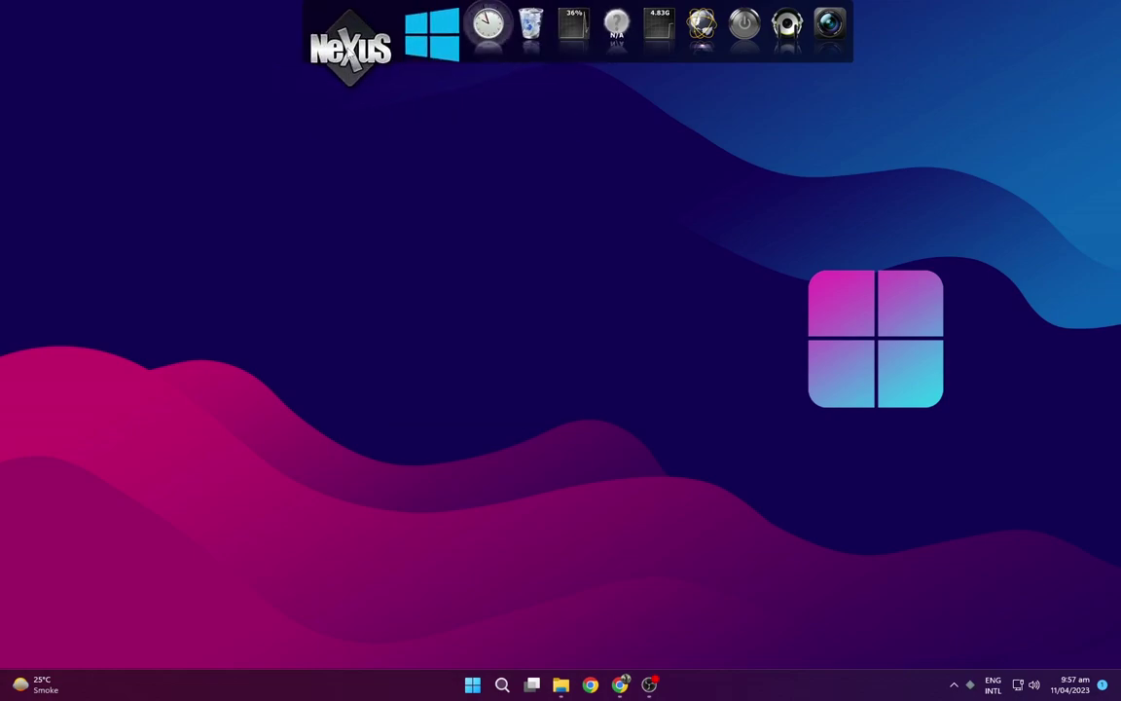
# - Restore Nexus preferences from Windows 11 New Theme\Windows 11\DOCK FILES\wsbackup.wbk and apply them
pyautogui.click(353, 49)
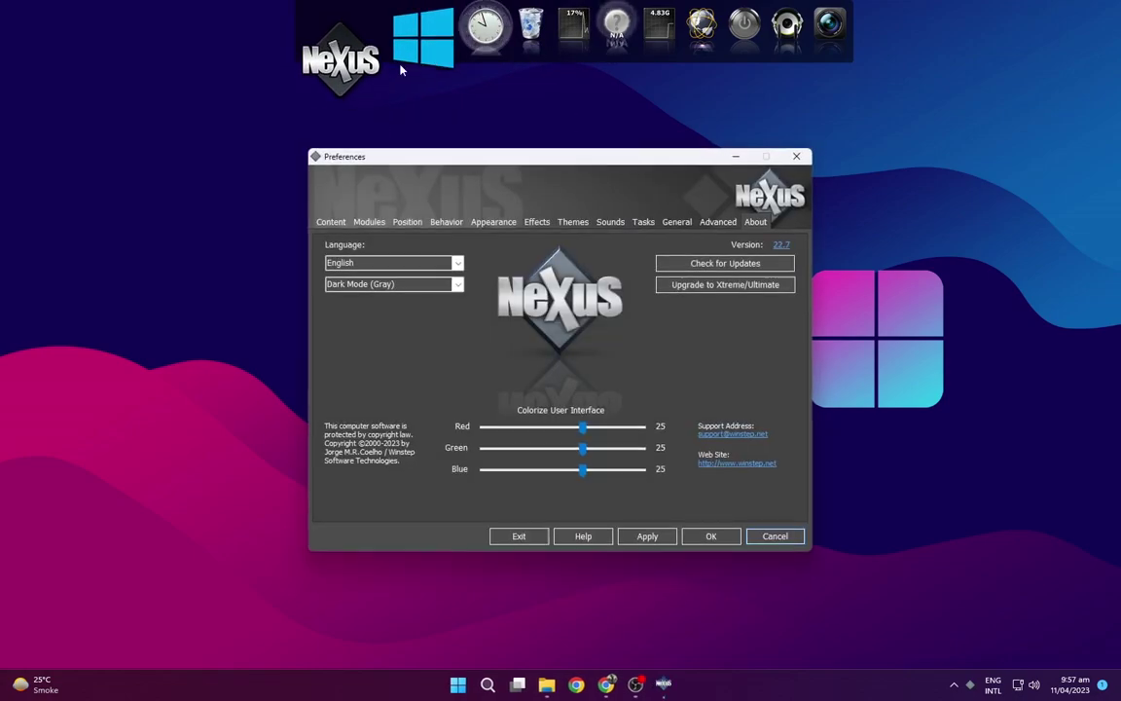
pyautogui.click(718, 222)
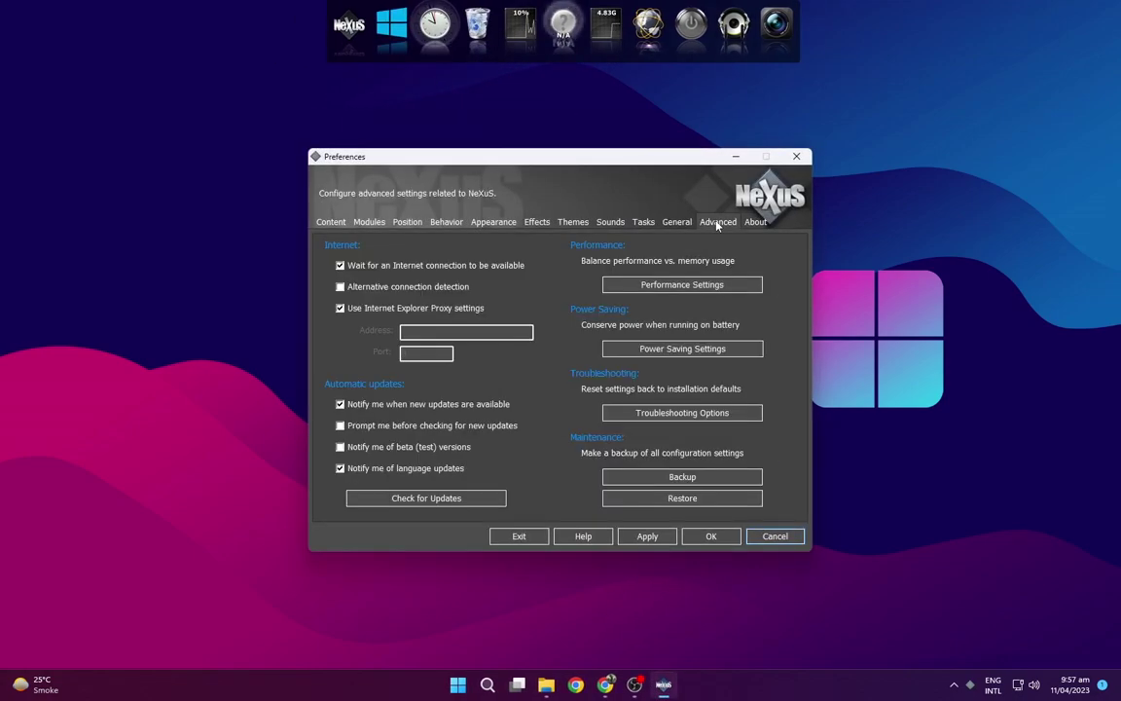
pyautogui.click(709, 504)
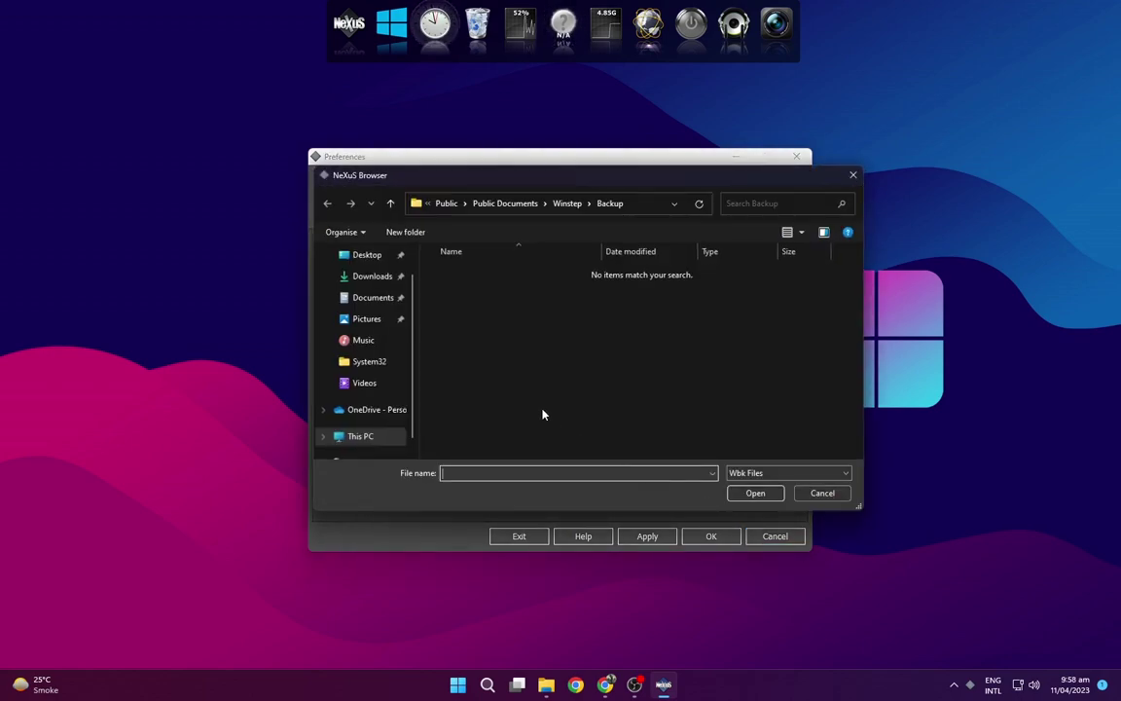
pyautogui.click(368, 277)
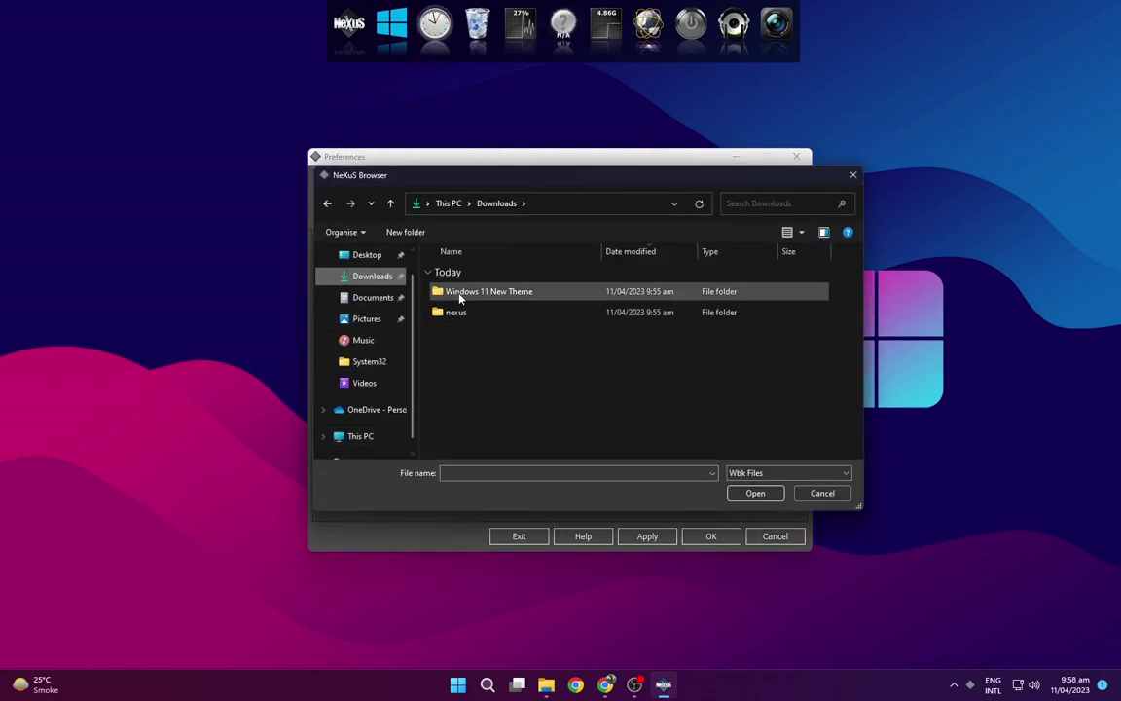
pyautogui.doubleClick(459, 294)
pyautogui.doubleClick(460, 294)
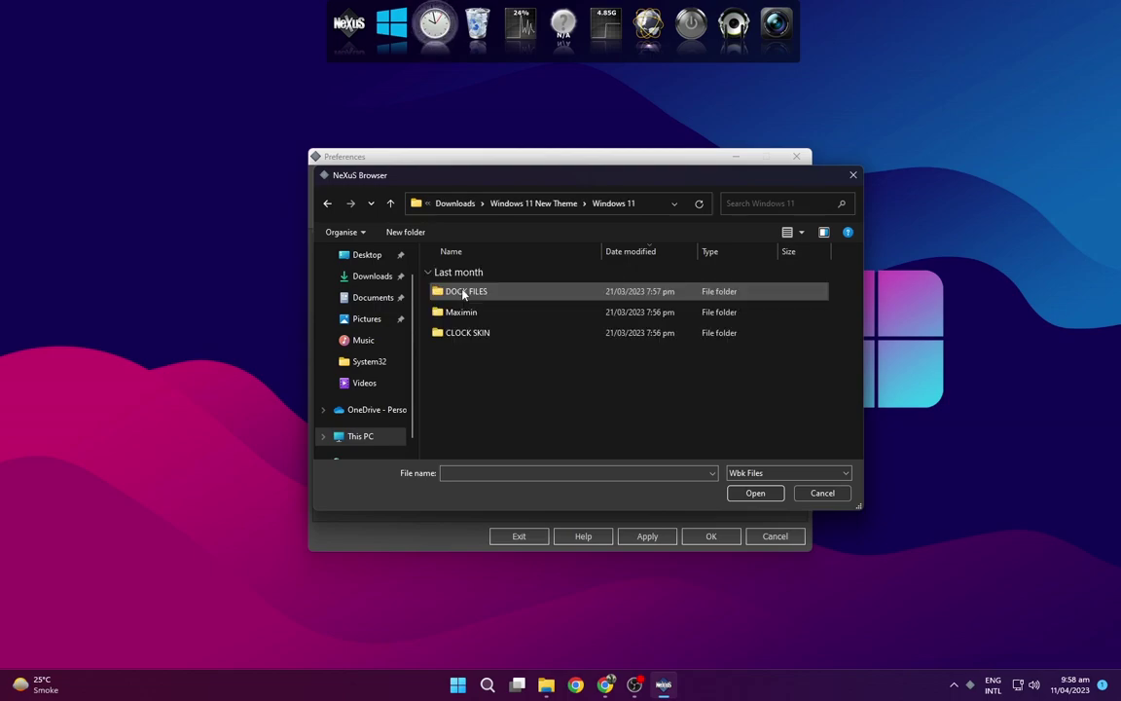
pyautogui.doubleClick(459, 294)
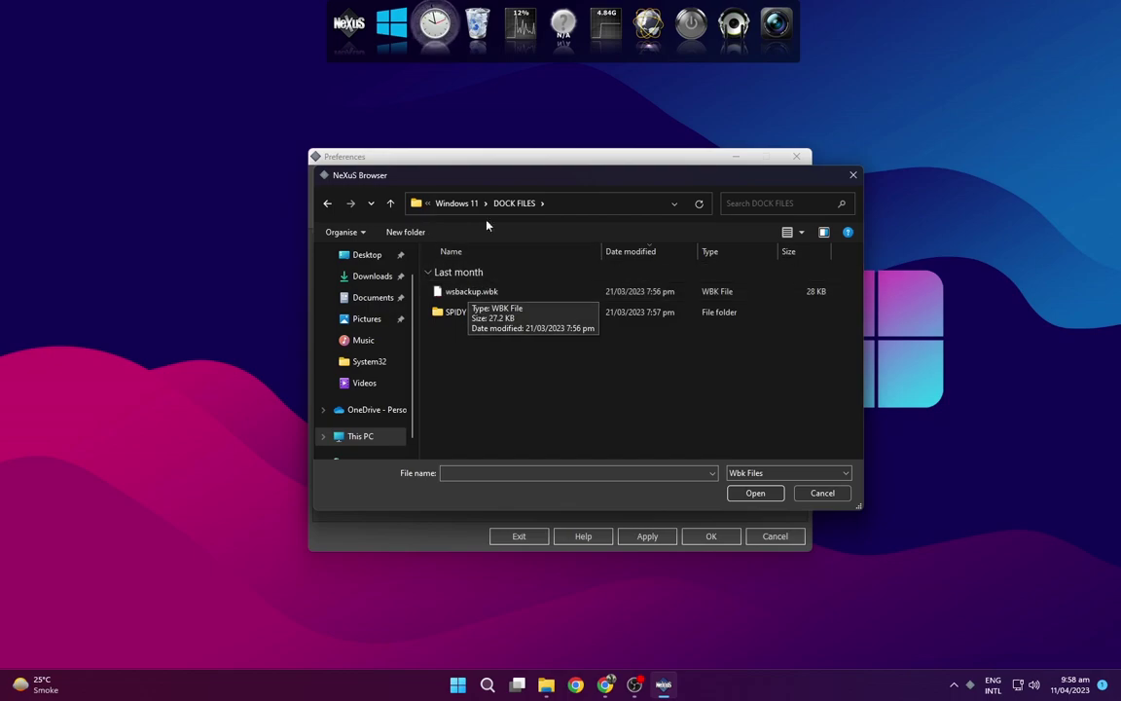
pyautogui.moveTo(475, 181); pyautogui.dragTo(425, 144)
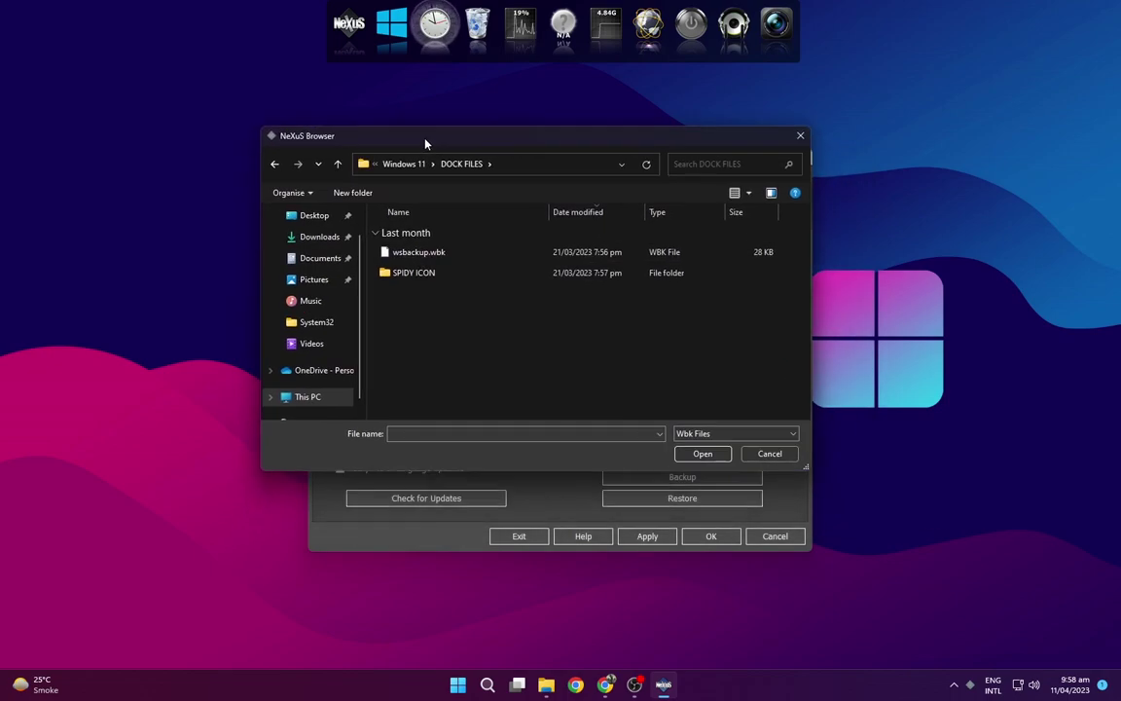
pyautogui.click(426, 255)
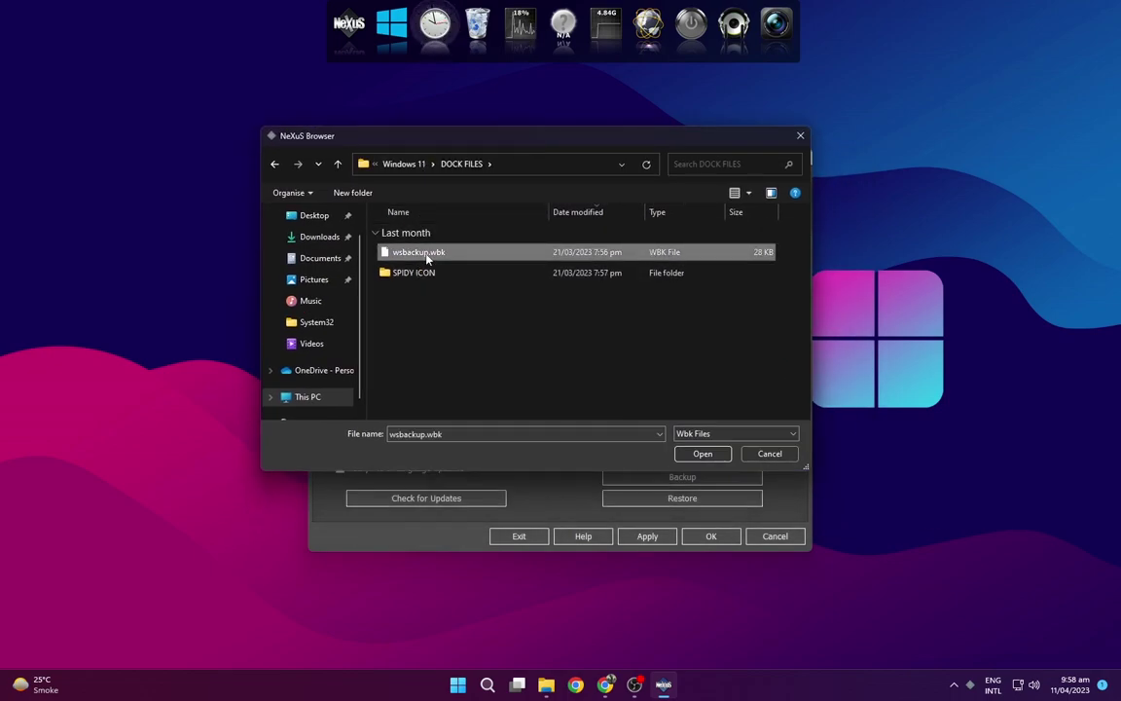
pyautogui.click(703, 454)
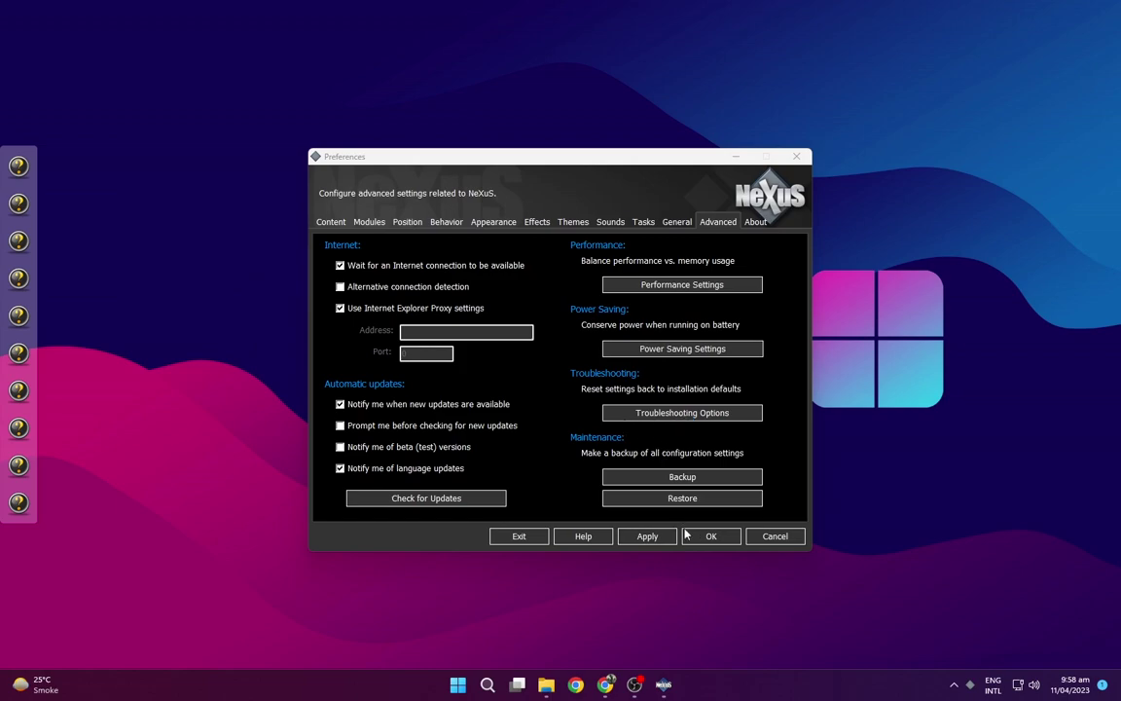
pyautogui.click(659, 537)
pyautogui.click(713, 540)
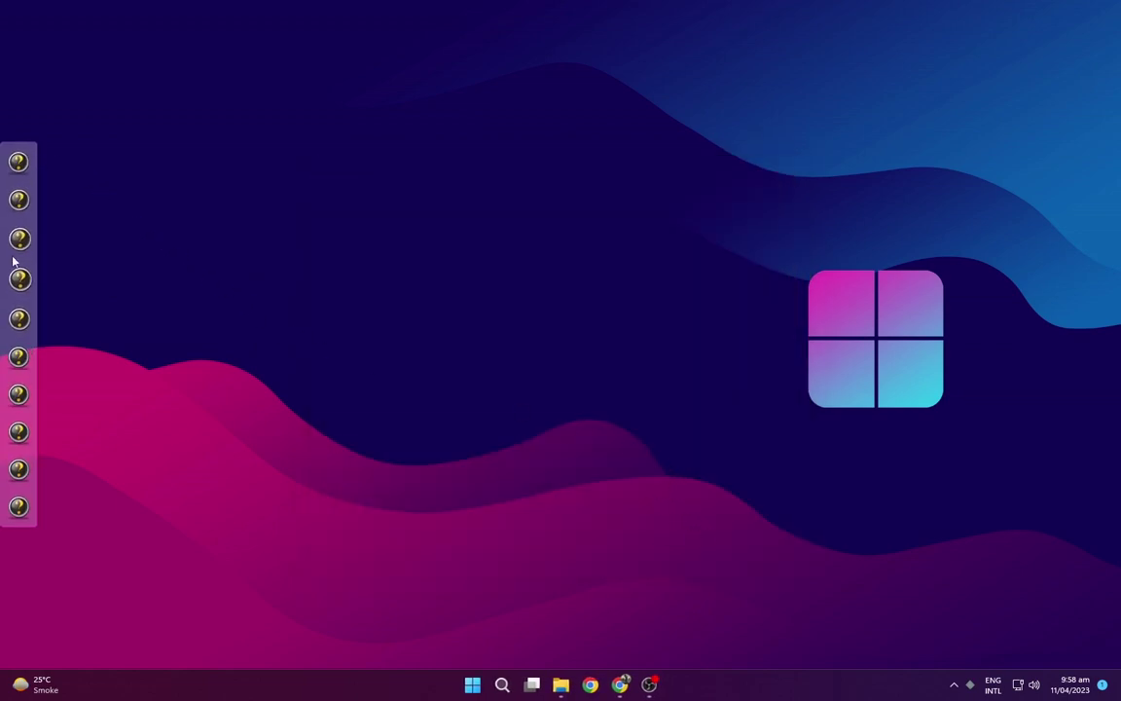
# - Browse for a new This PC dock icon in the DOCK FILES\SPIDY ICON folder
pyautogui.rightClick(19, 165)
pyautogui.click(59, 173)
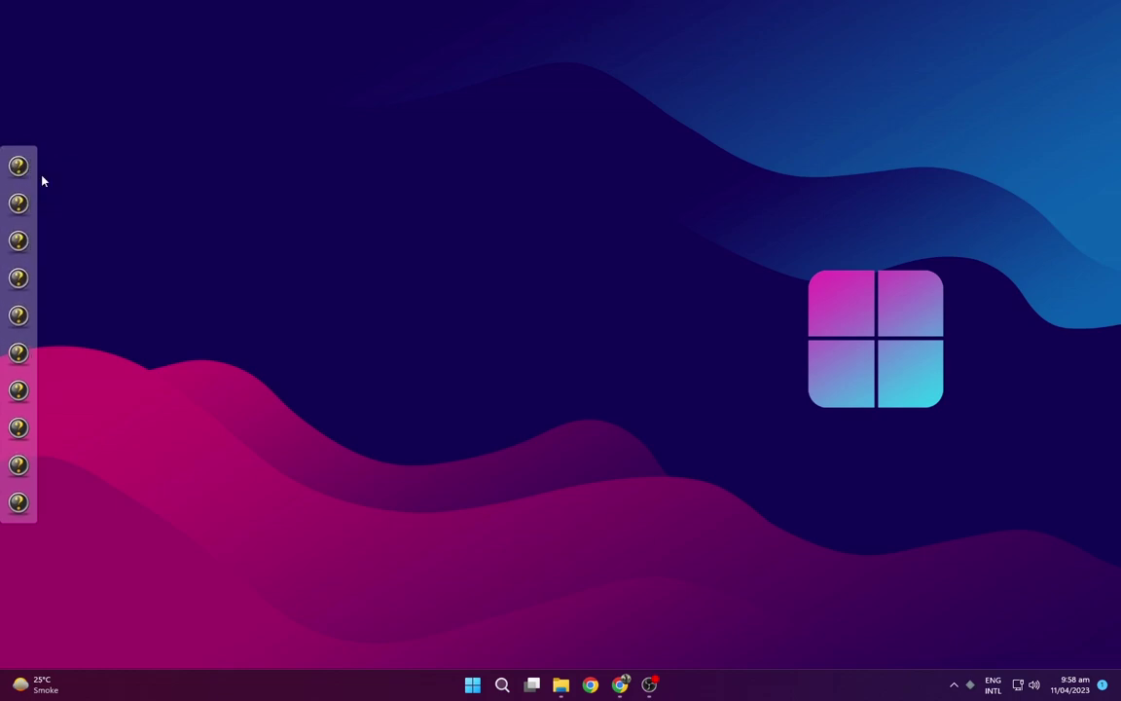
pyautogui.click(263, 331)
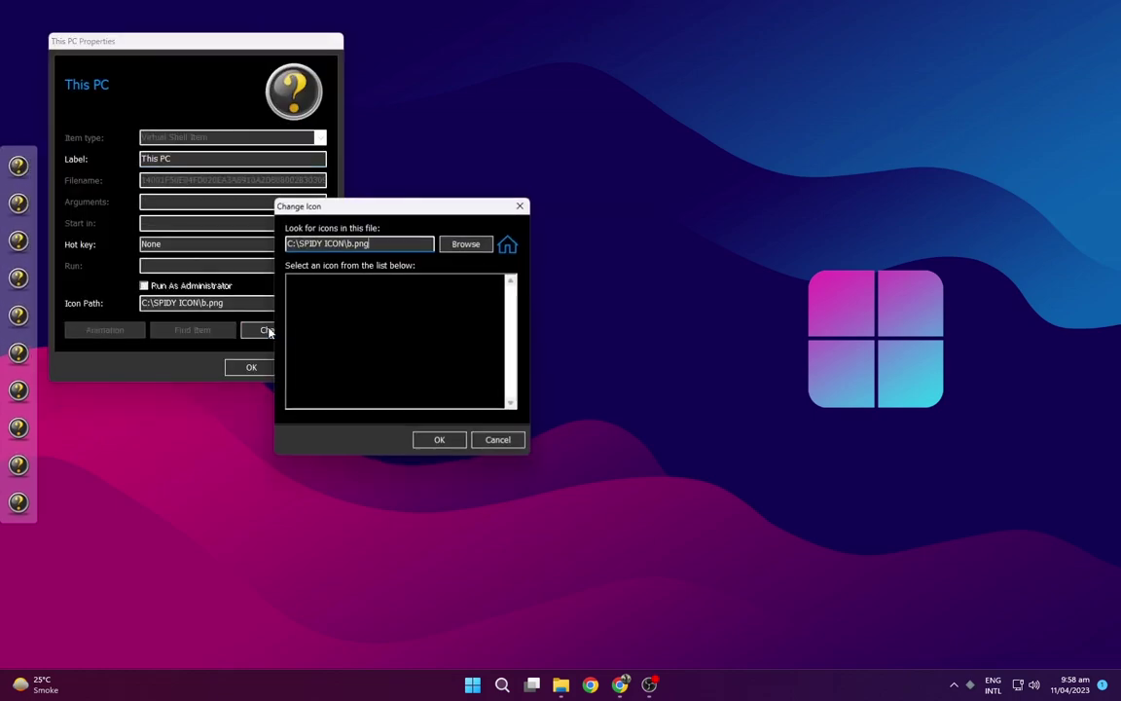
pyautogui.click(464, 244)
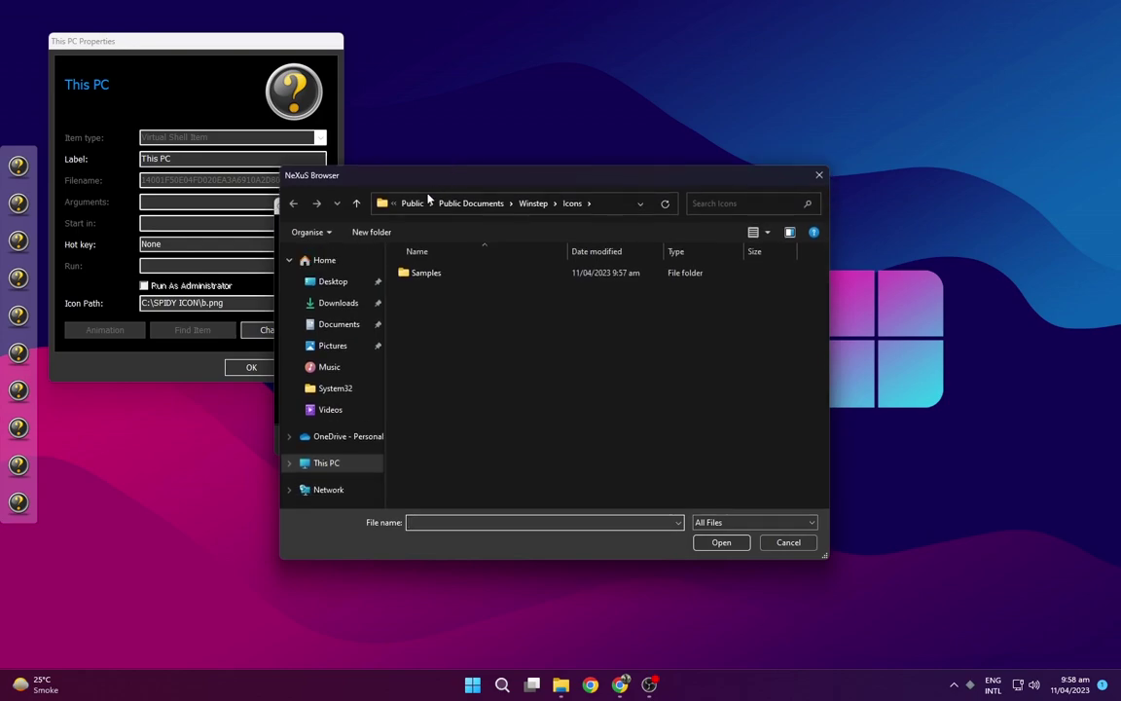
pyautogui.click(348, 303)
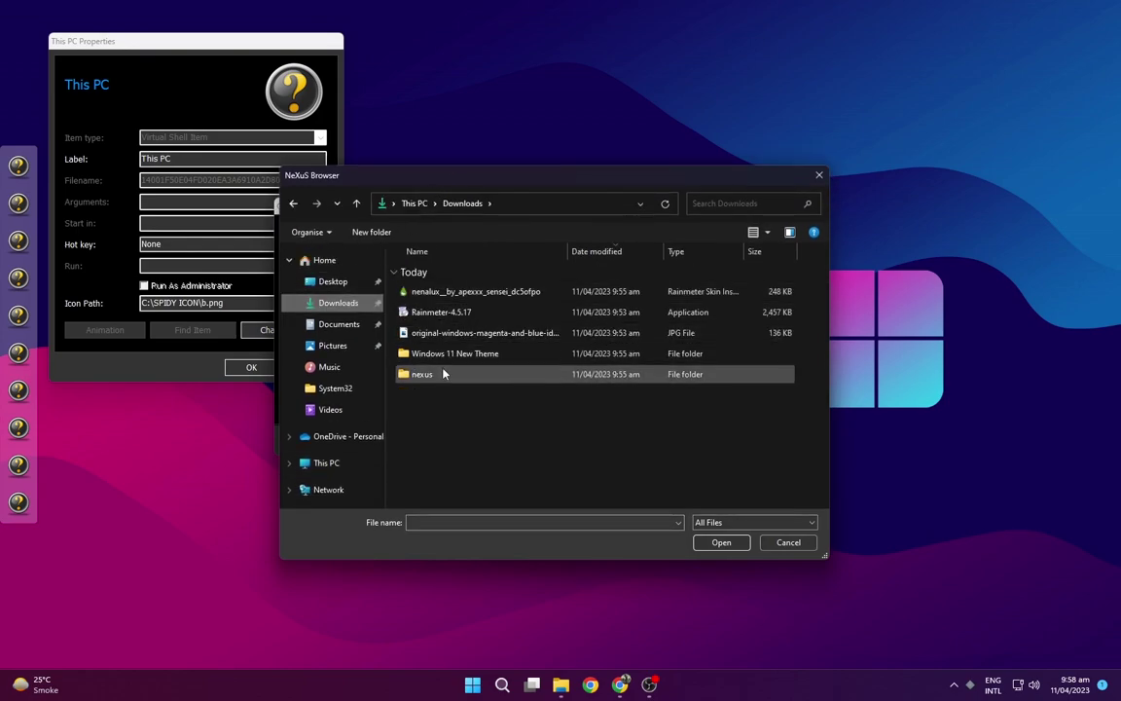
pyautogui.doubleClick(450, 353)
pyautogui.doubleClick(441, 292)
pyautogui.doubleClick(433, 291)
pyautogui.doubleClick(438, 312)
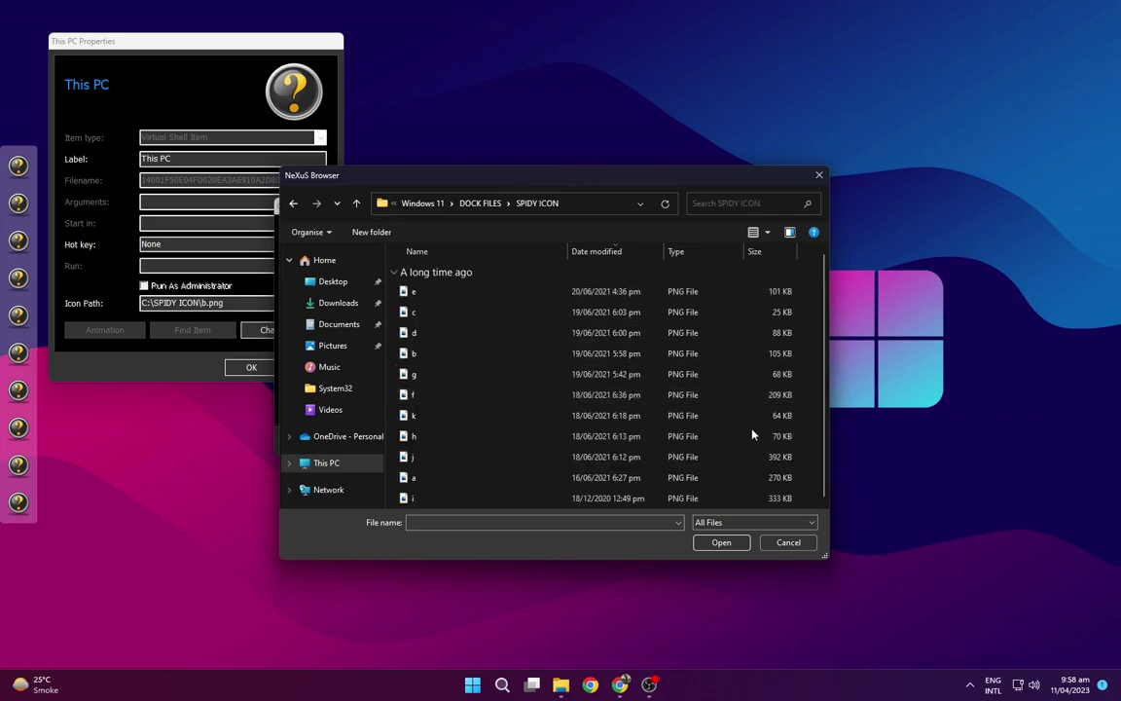
# - Set This PC to the monitor image, then give Recycle Bin and Start Menu SPIDY icons
pyautogui.click(768, 234)
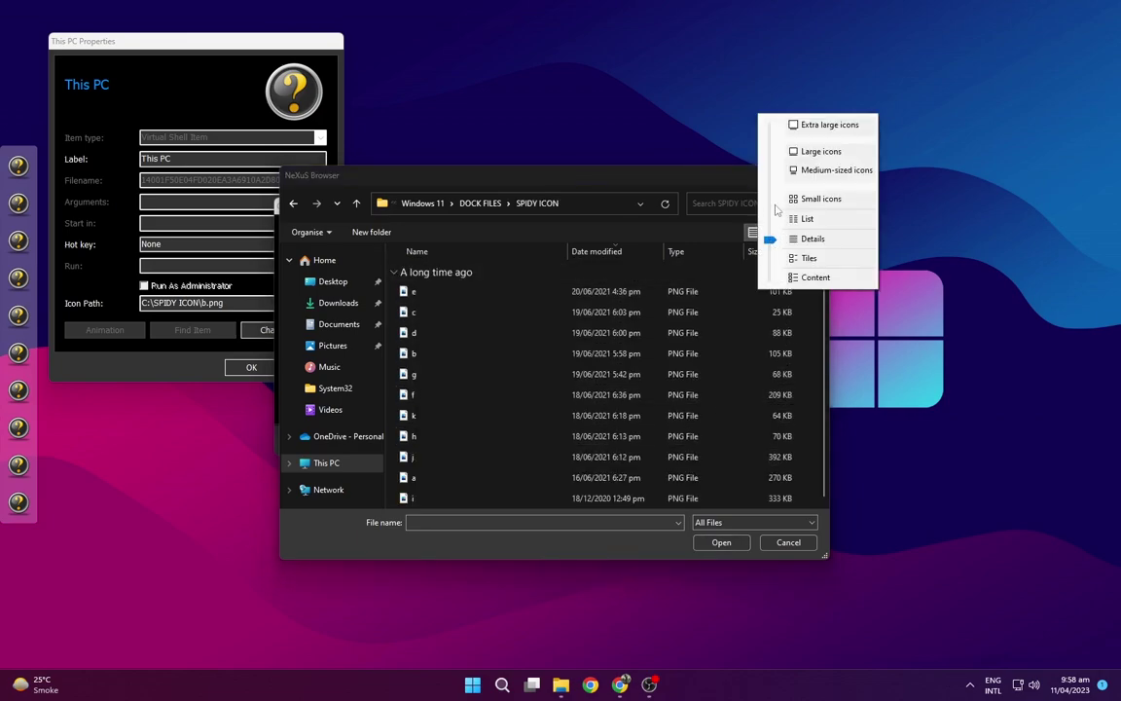
pyautogui.click(794, 173)
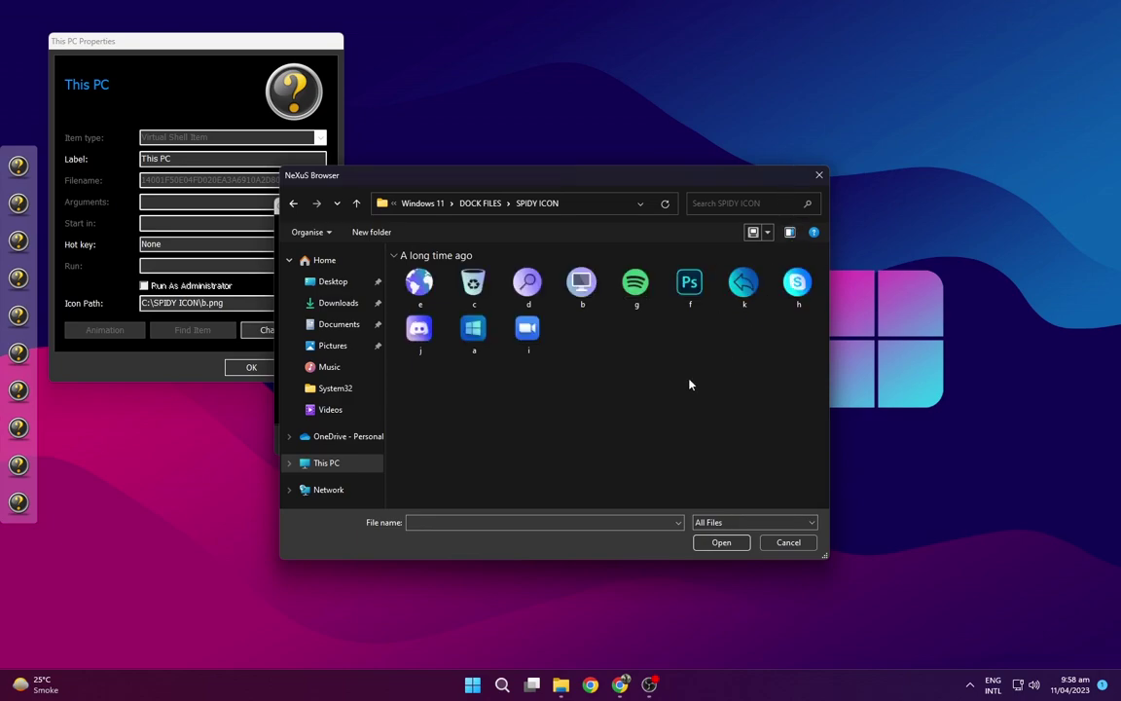
pyautogui.doubleClick(581, 298)
pyautogui.click(438, 433)
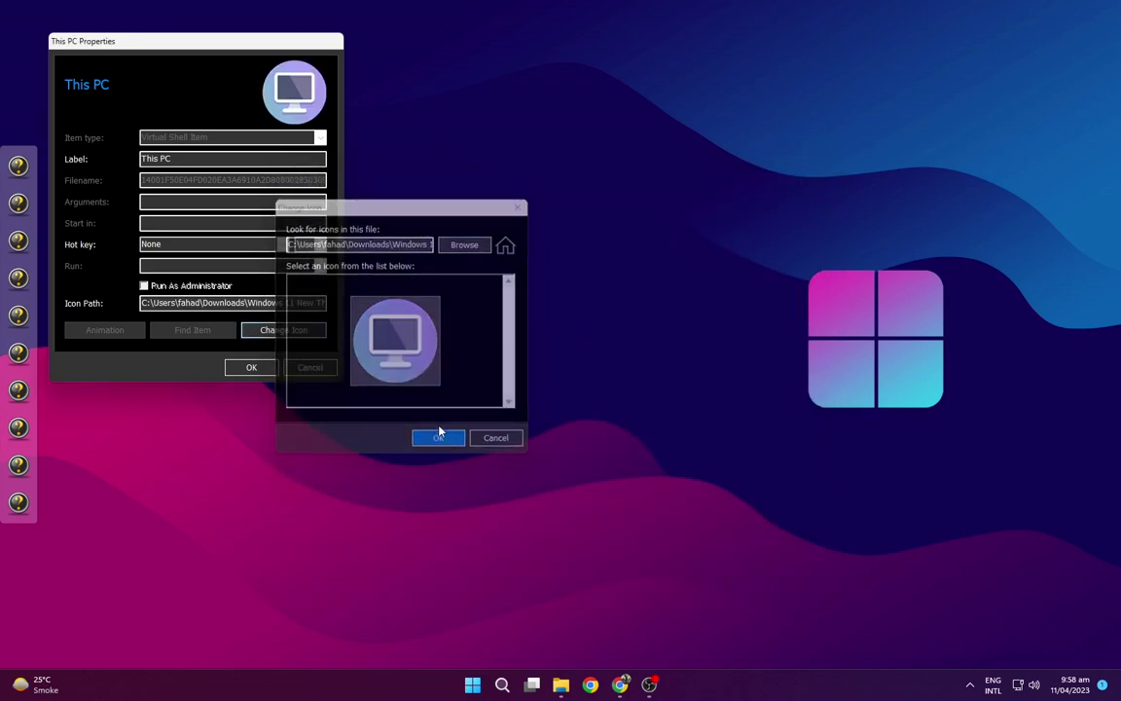
pyautogui.click(255, 367)
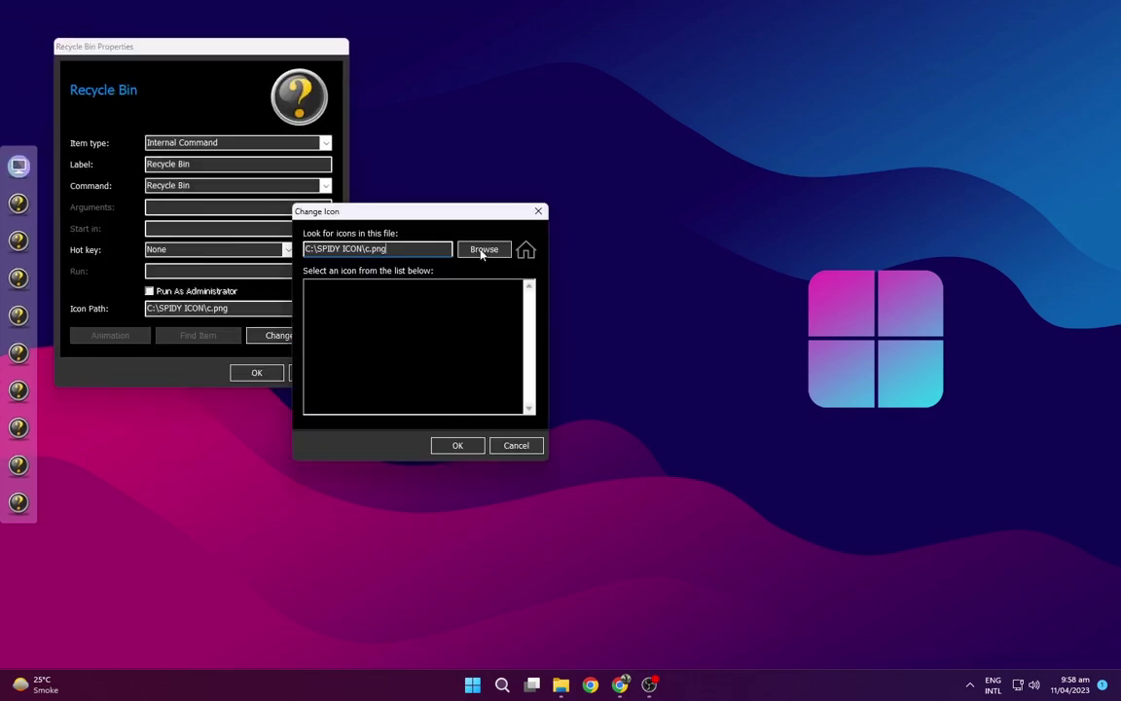
pyautogui.click(483, 247)
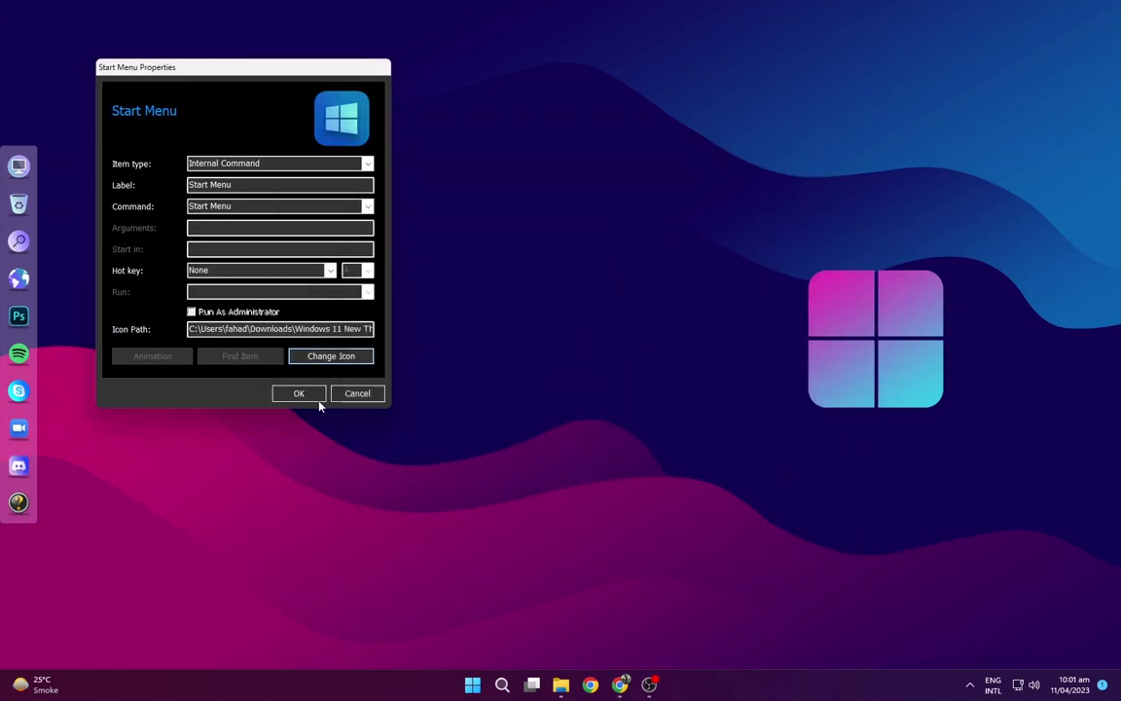
pyautogui.click(311, 395)
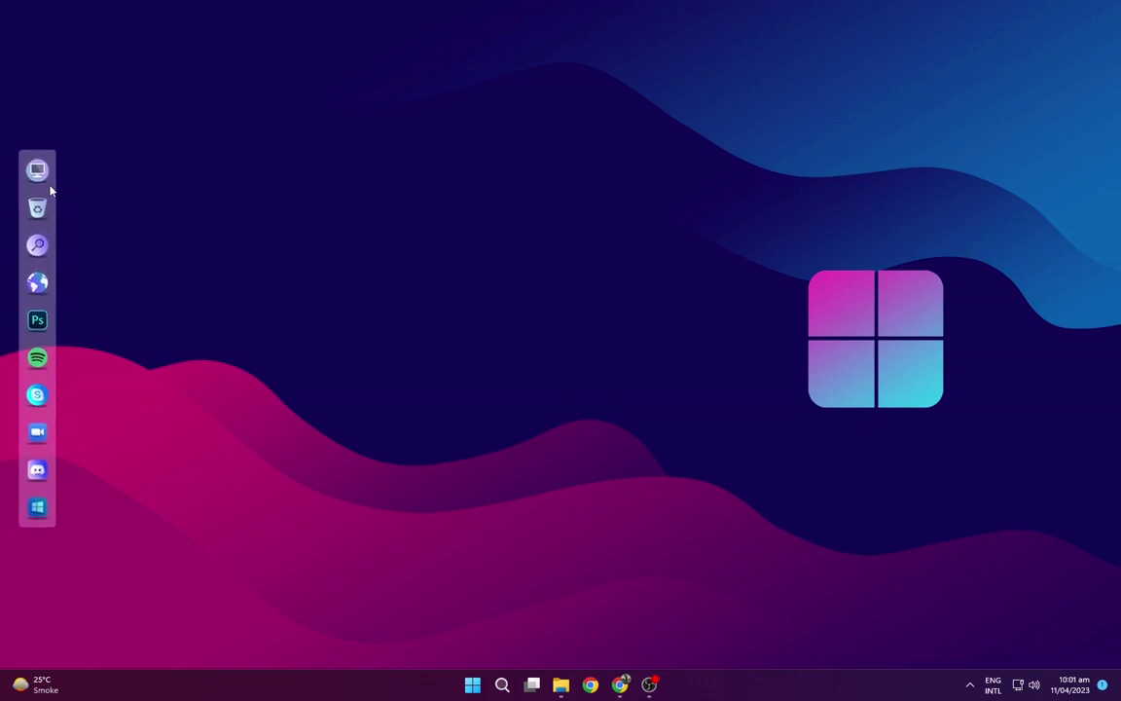
# - Copy the Maximin and CLOCK SKIN folders from Downloads\Windows 11 New Theme\Windows 11
pyautogui.click(562, 684)
pyautogui.click(387, 201)
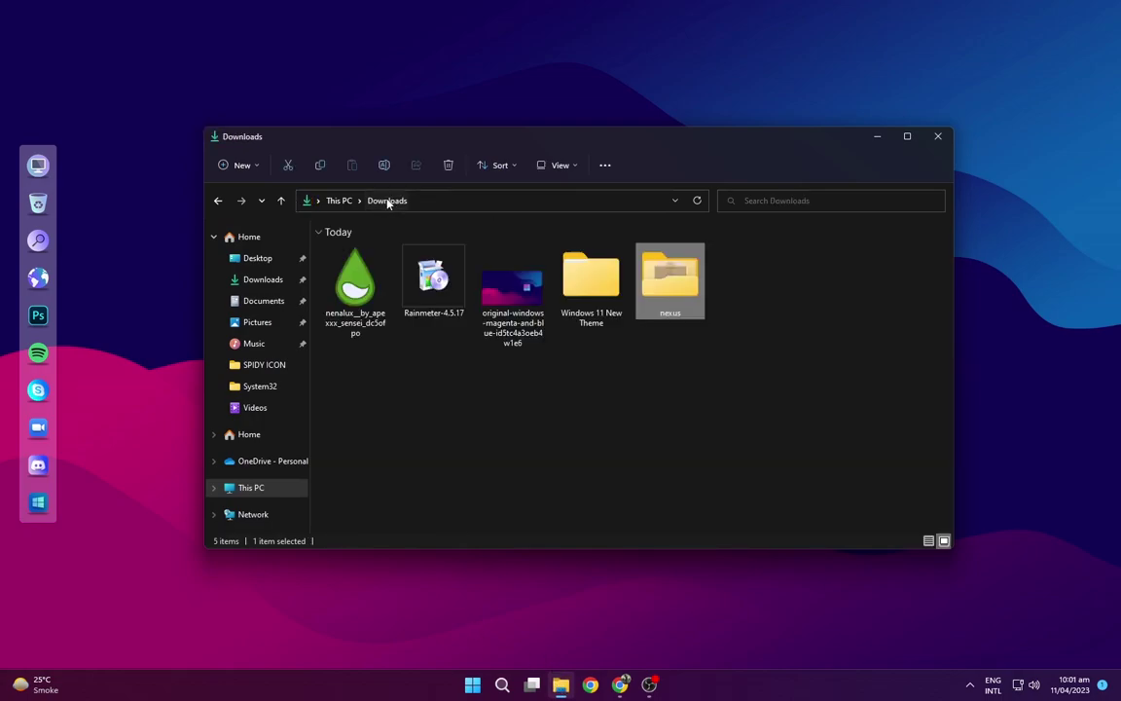
pyautogui.click(464, 410)
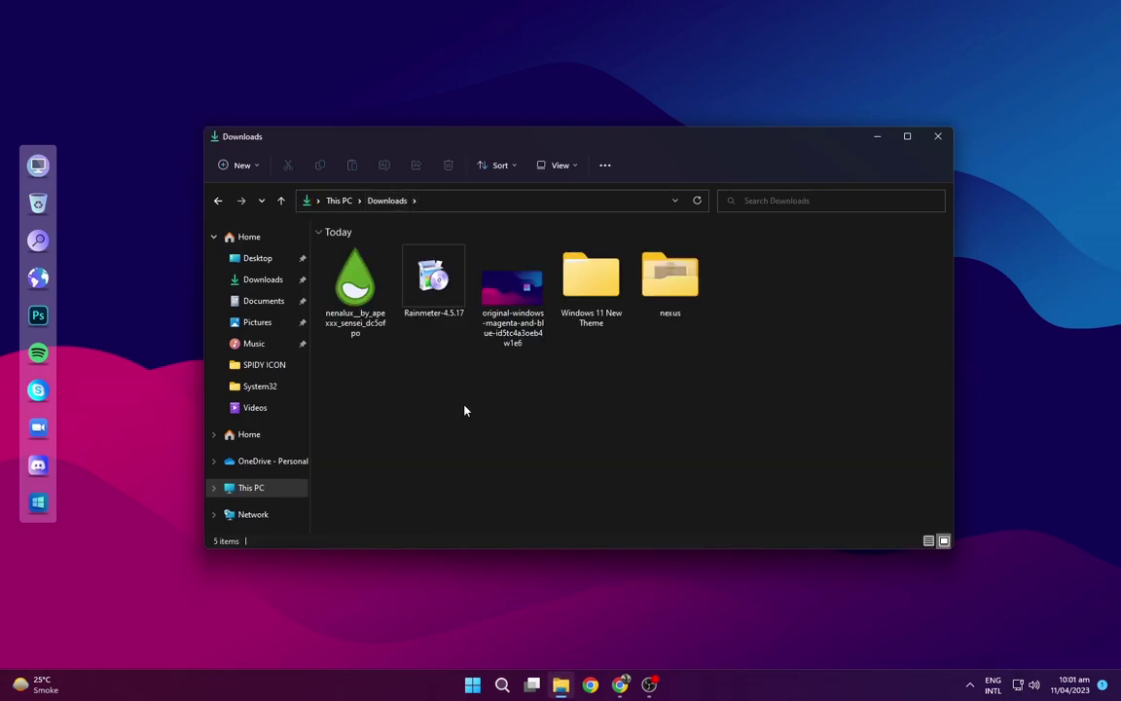
pyautogui.doubleClick(587, 292)
pyautogui.doubleClick(443, 277)
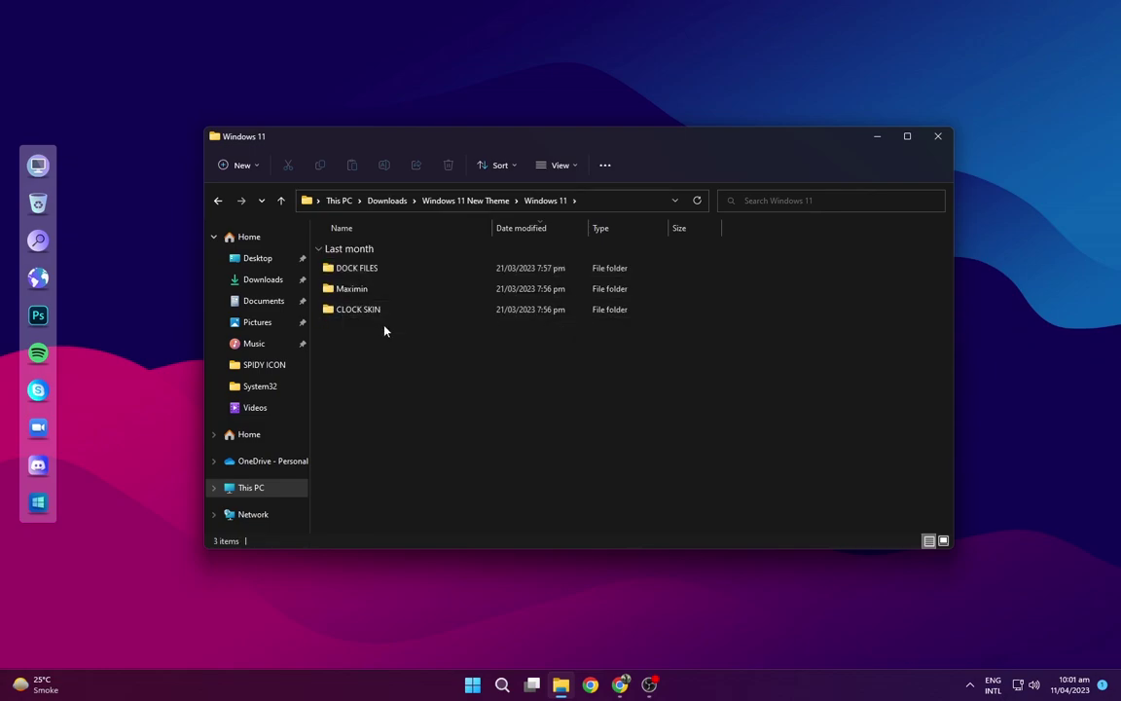
pyautogui.click(362, 292)
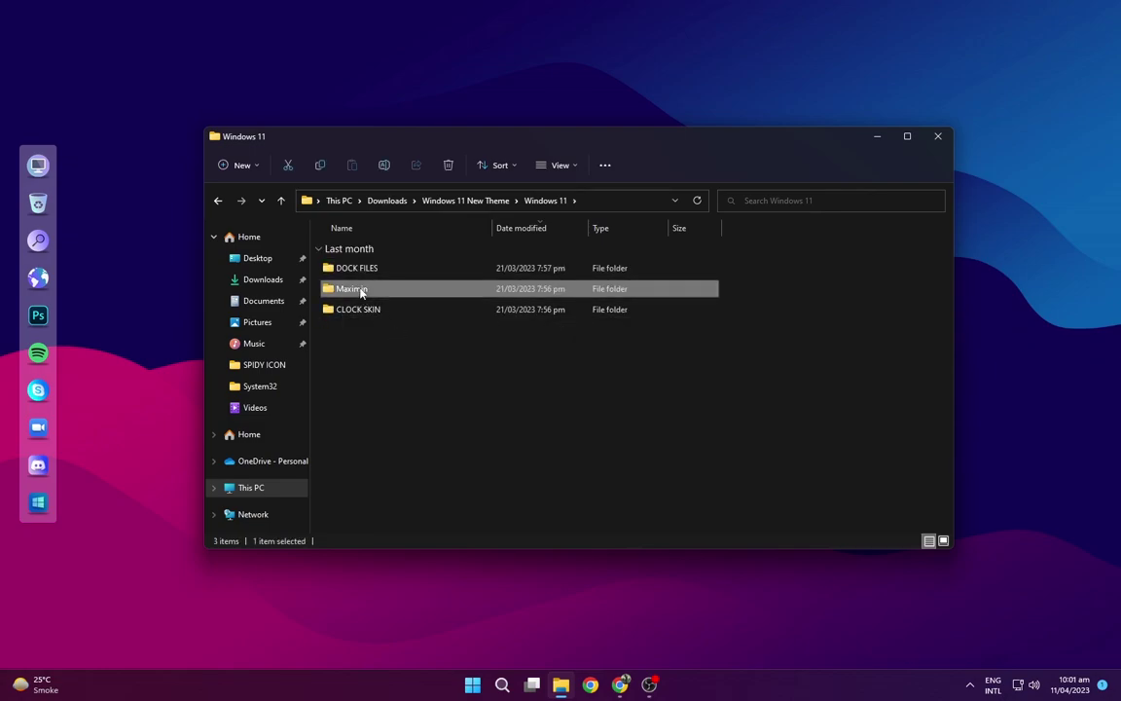
pyautogui.rightClick(369, 297)
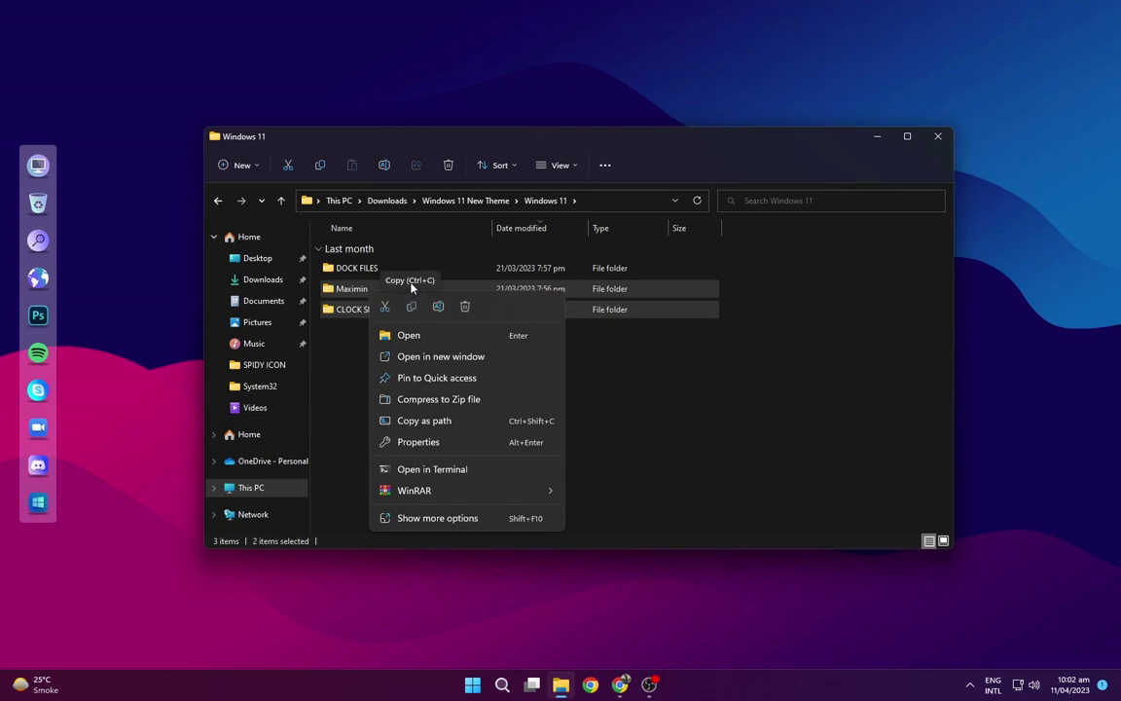
pyautogui.click(412, 308)
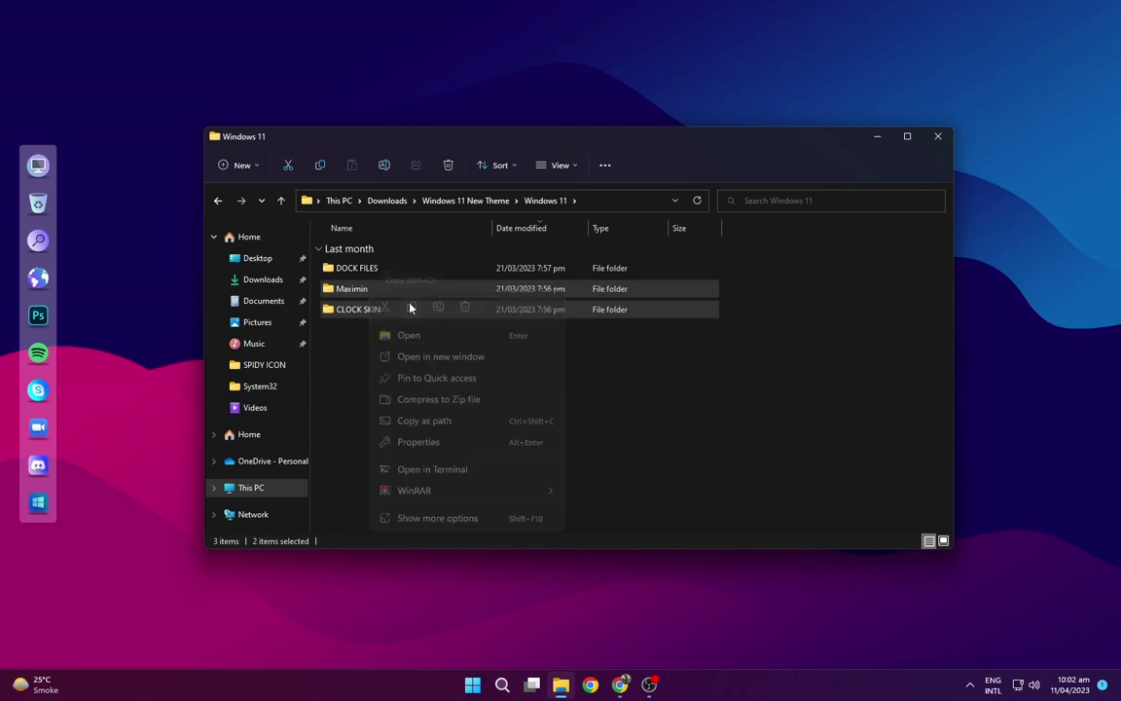
# - Paste them into Documents\Rainmeter\Skins and close File Explorer
pyautogui.click(262, 301)
pyautogui.doubleClick(360, 270)
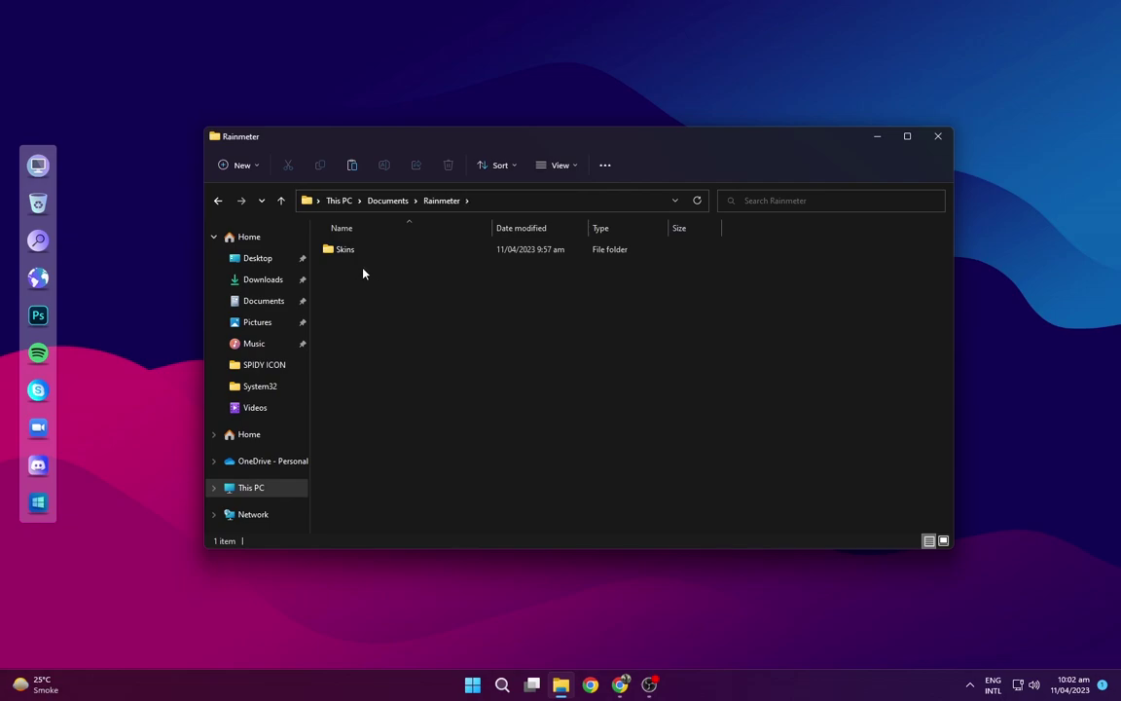
pyautogui.doubleClick(352, 252)
pyautogui.rightClick(428, 343)
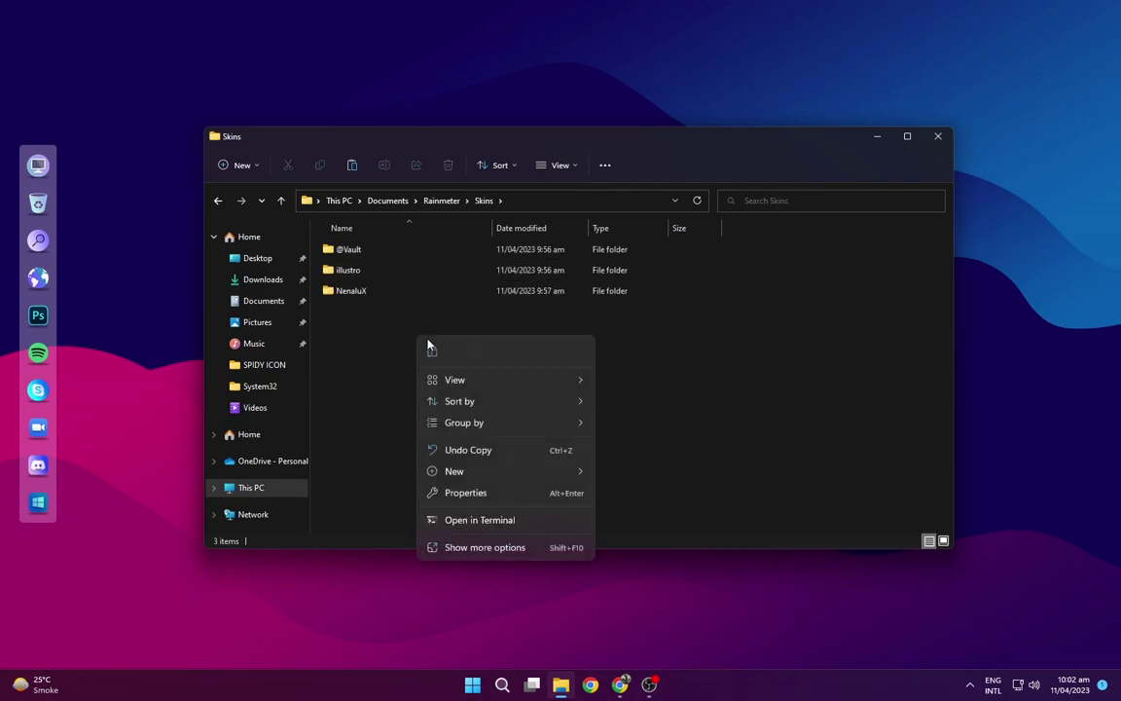
pyautogui.click(428, 357)
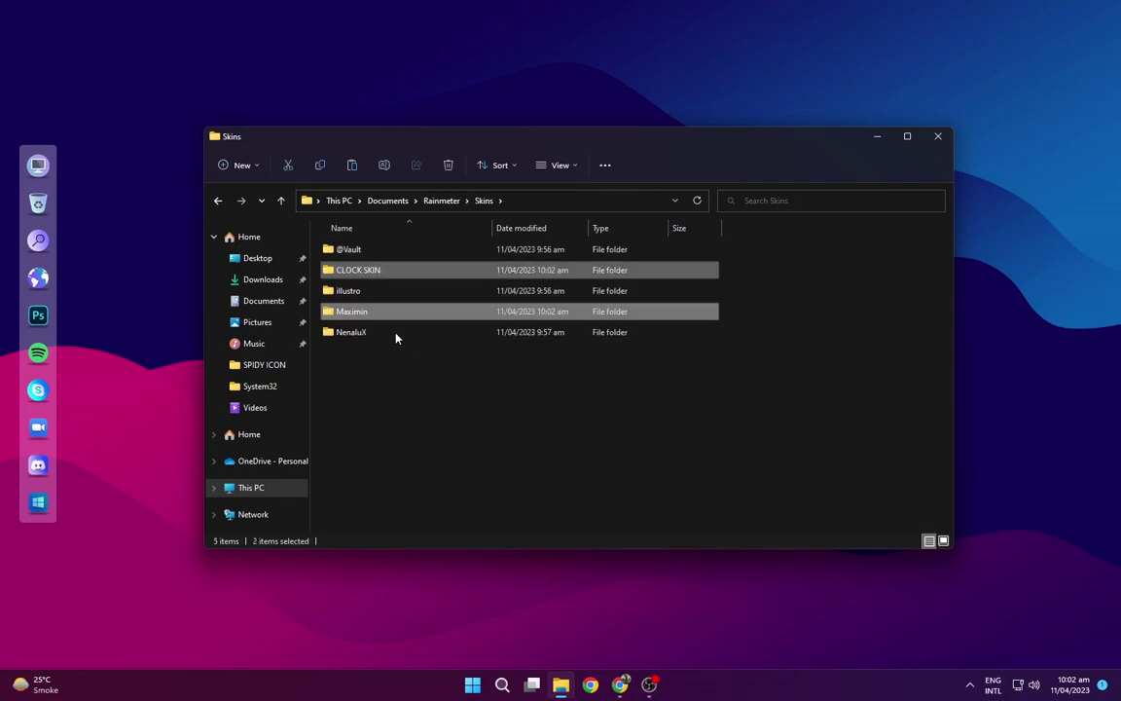
pyautogui.click(863, 342)
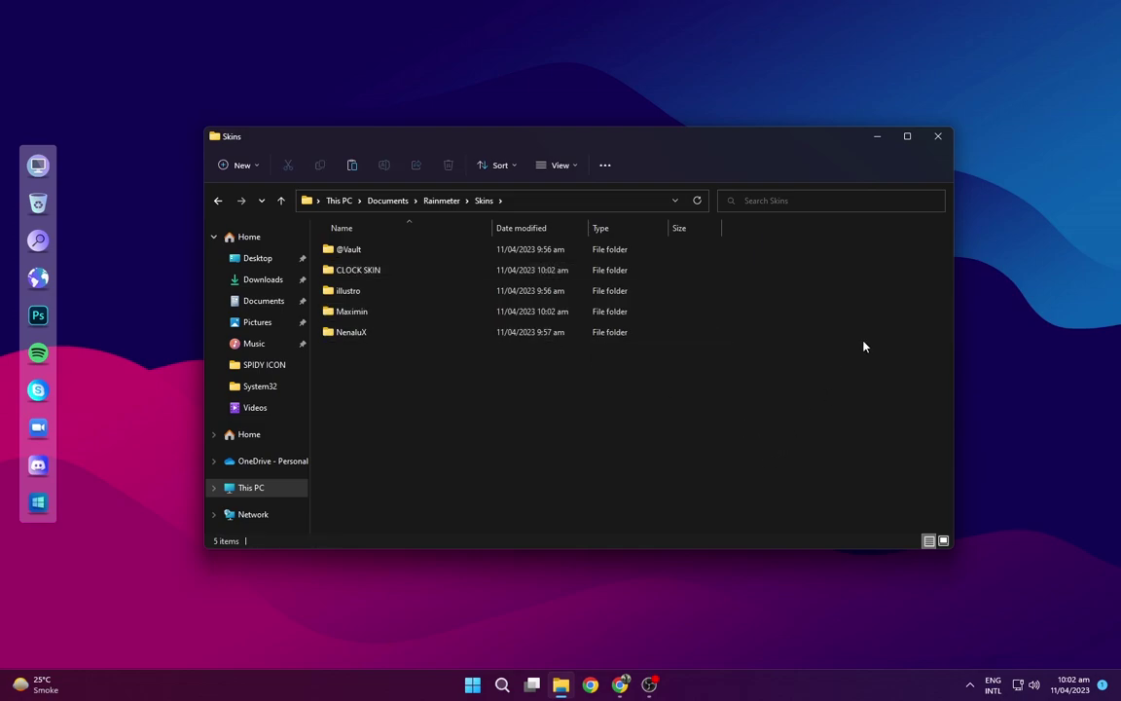
pyautogui.click(938, 137)
# - Refresh the Rainmeter manager's skin list and expand CLOCK SKIN > Flip Clock
pyautogui.click(971, 684)
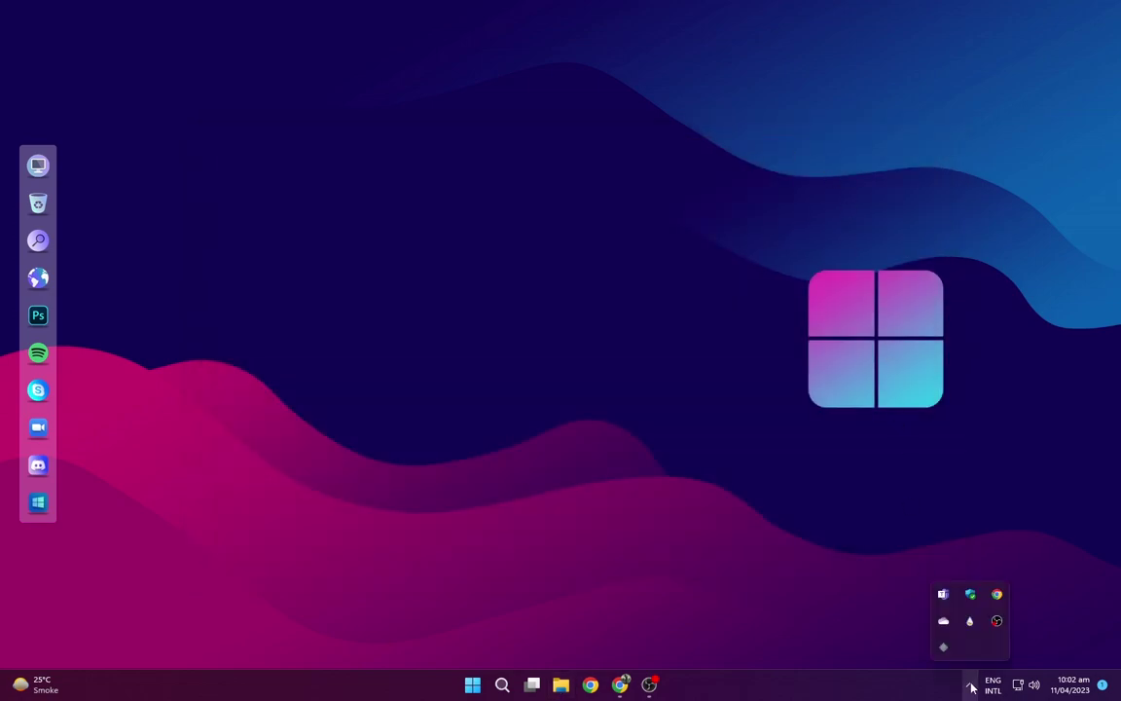
pyautogui.click(969, 621)
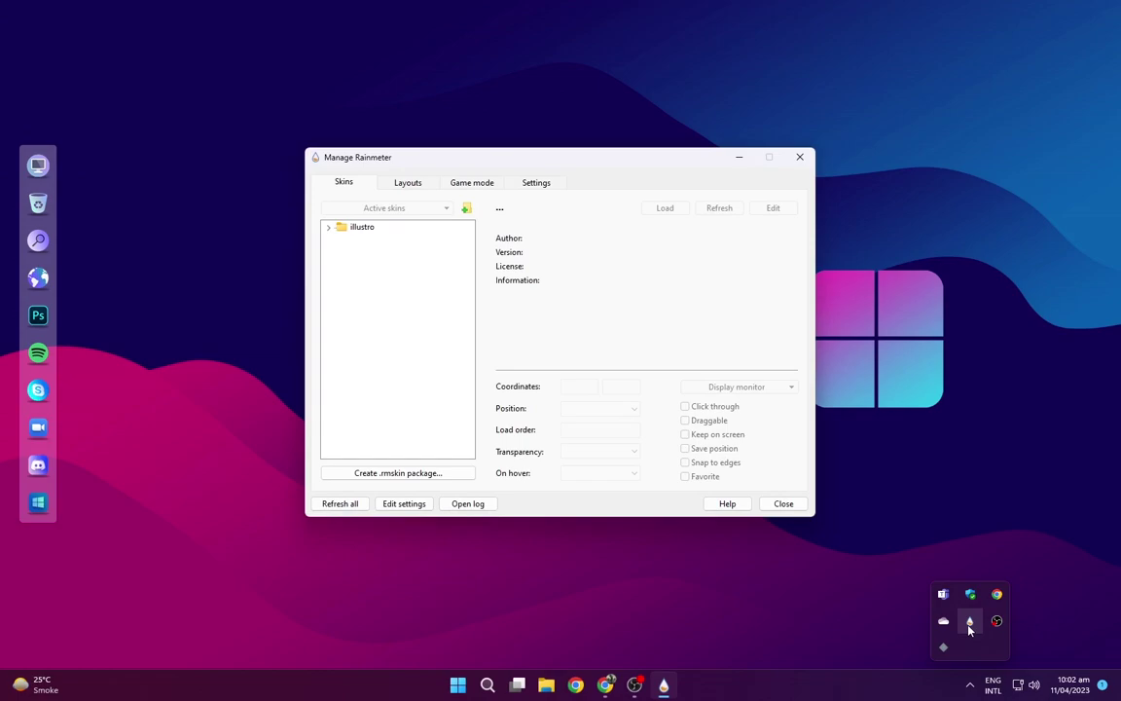
pyautogui.click(336, 504)
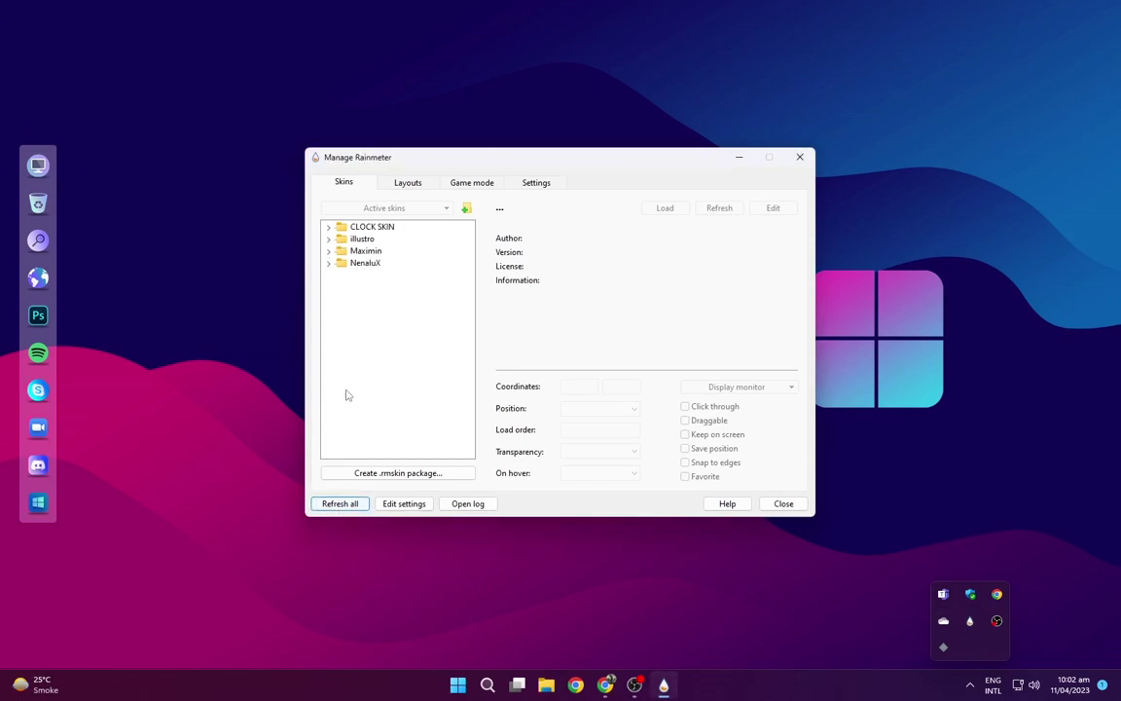
pyautogui.click(329, 226)
pyautogui.click(340, 251)
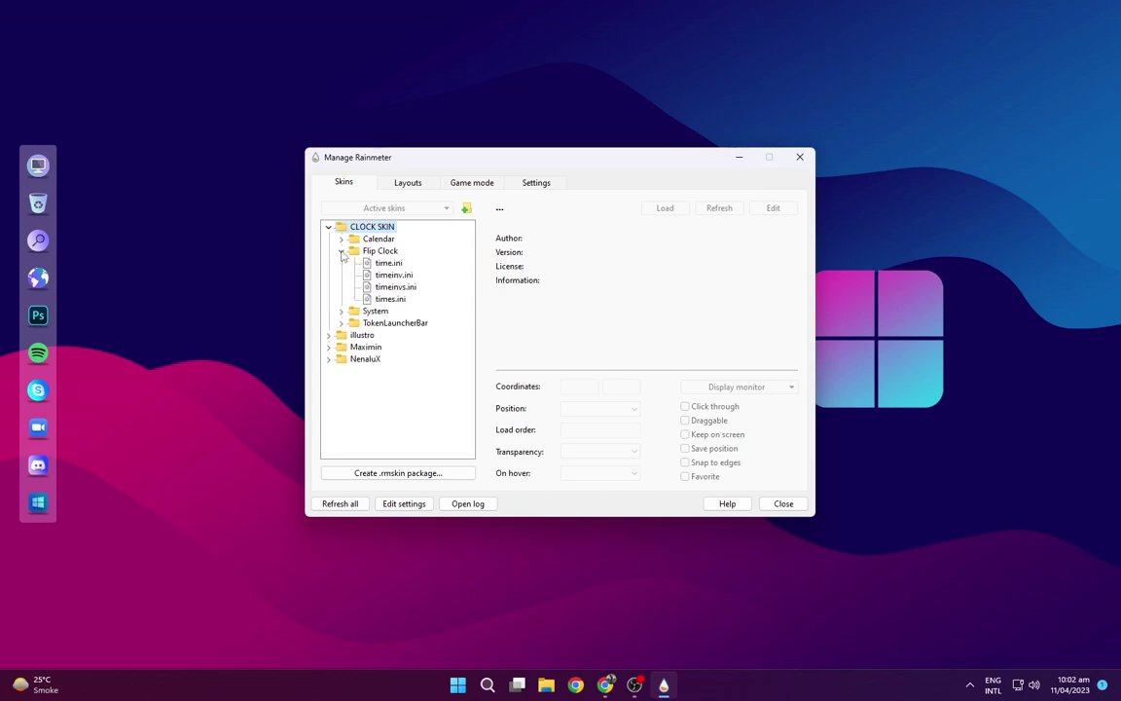
# - Try the black time.ini clock, then load grey timeinv.ini in the top-left corner
pyautogui.rightClick(384, 275)
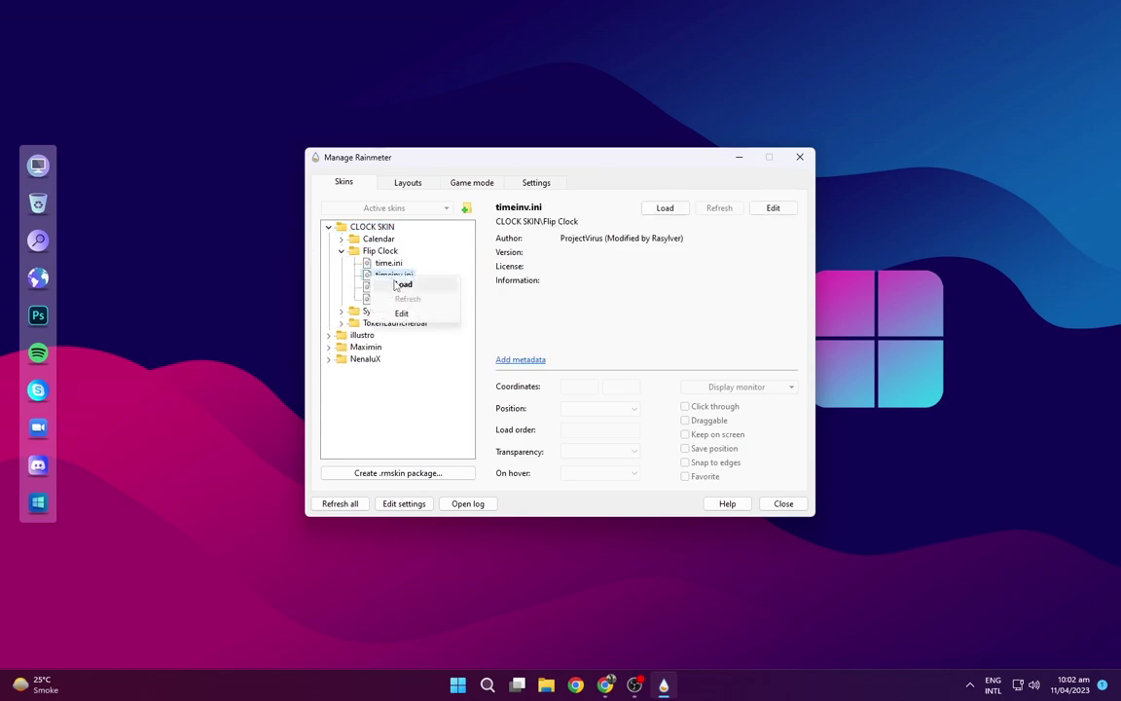
pyautogui.click(399, 283)
pyautogui.rightClick(375, 262)
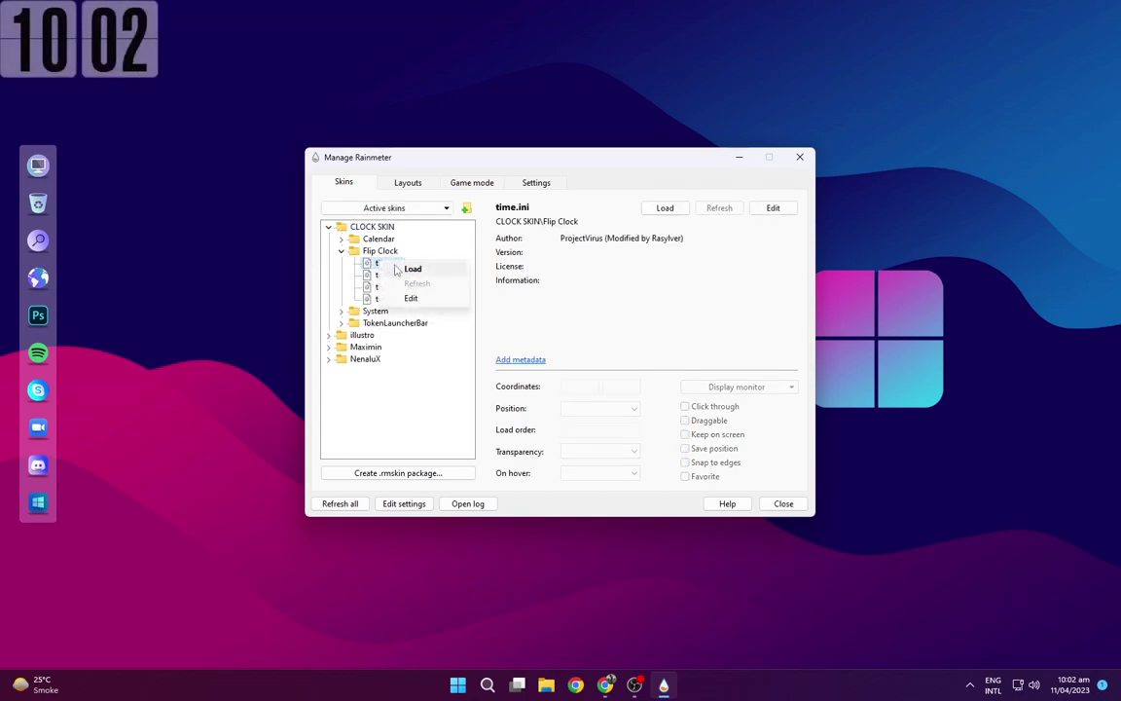
pyautogui.click(395, 270)
pyautogui.moveTo(79, 54); pyautogui.dragTo(330, 86)
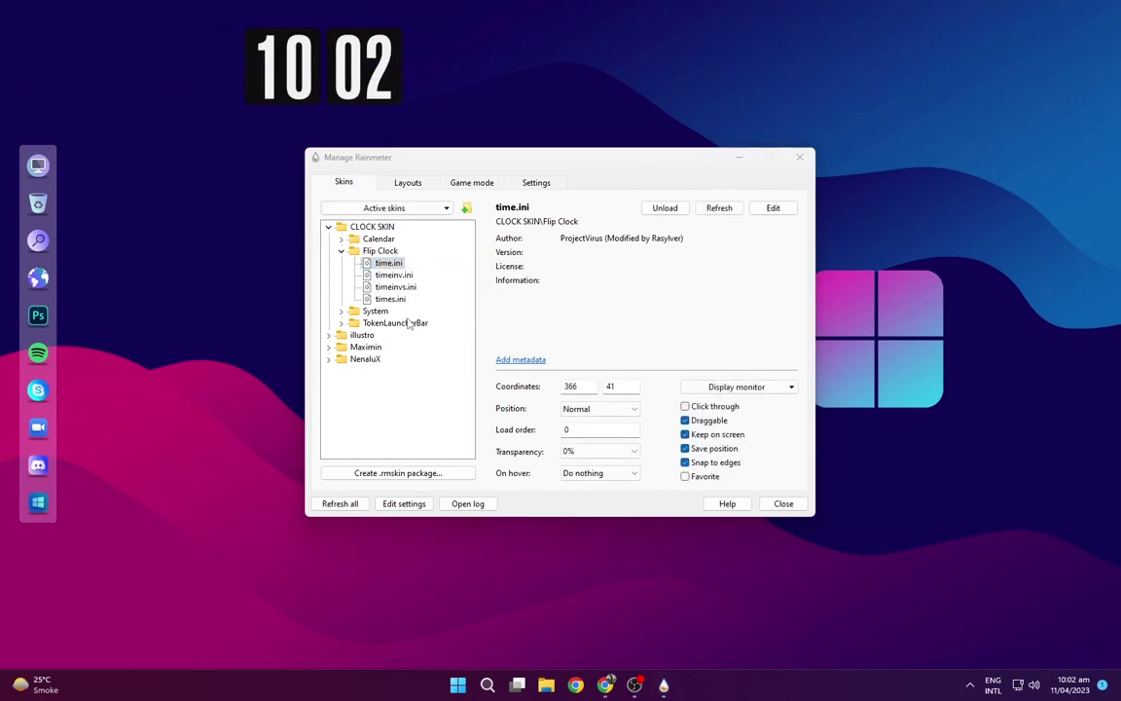
pyautogui.rightClick(391, 278)
pyautogui.click(418, 282)
pyautogui.moveTo(331, 78); pyautogui.dragTo(131, 77)
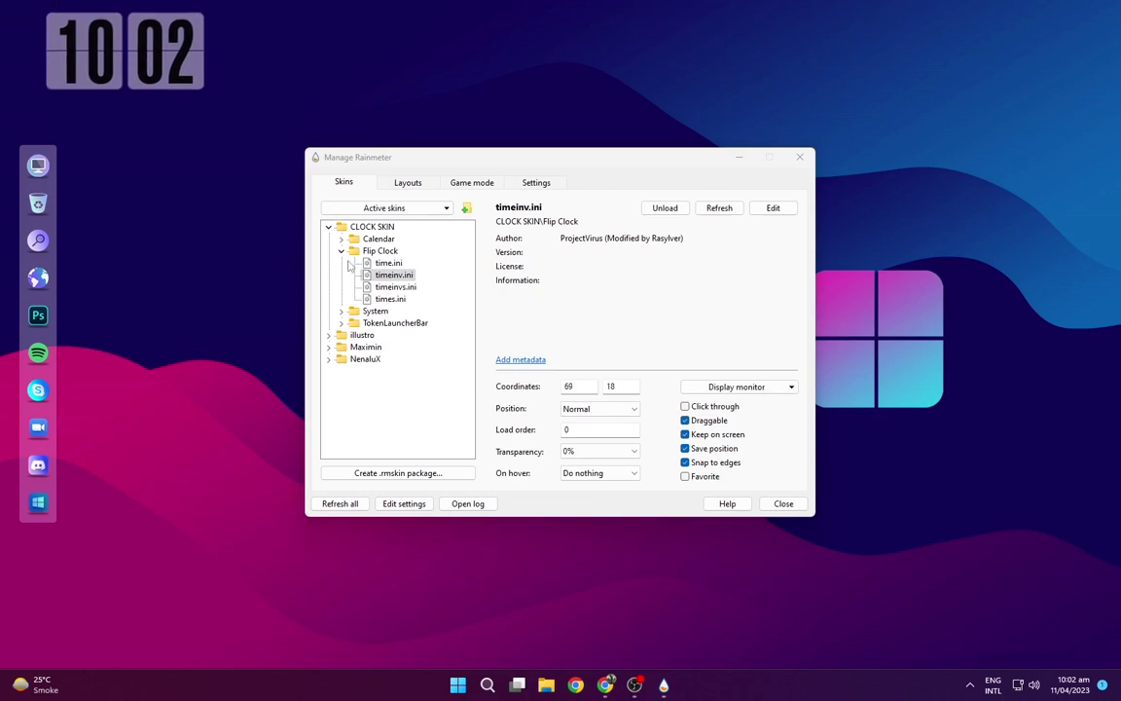
pyautogui.click(342, 251)
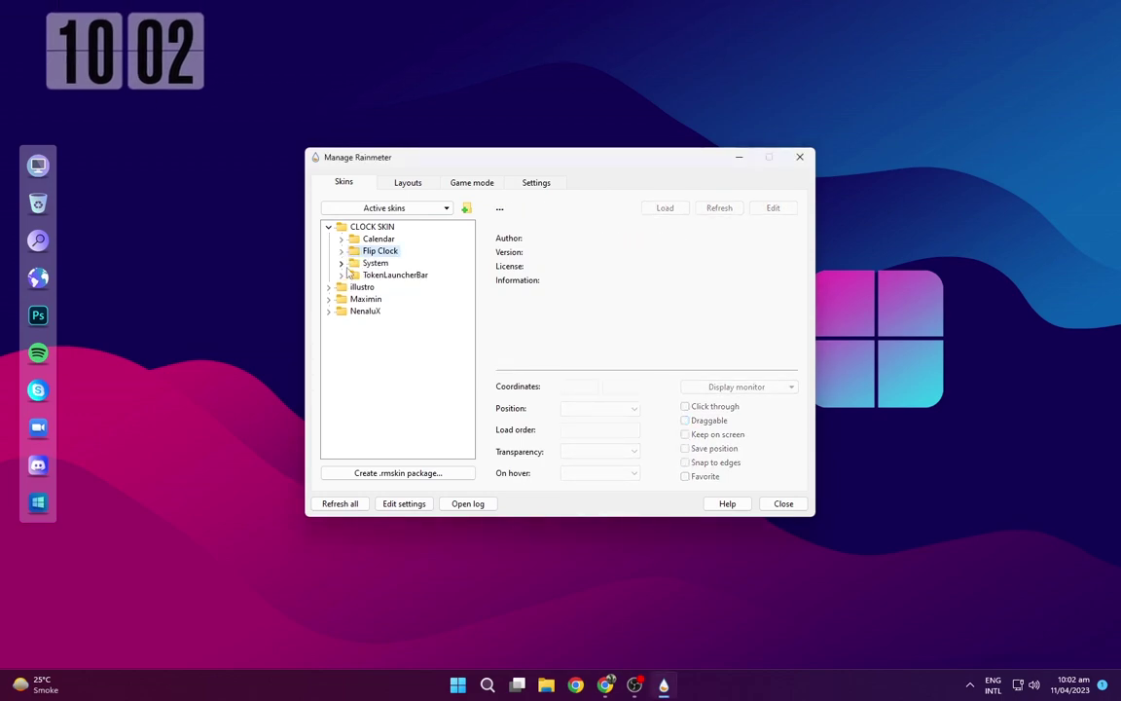
# - Load the System systeminv.ini stats skin, nudge the flip clock right, and place the stats beside the dock
pyautogui.click(342, 263)
pyautogui.rightClick(380, 288)
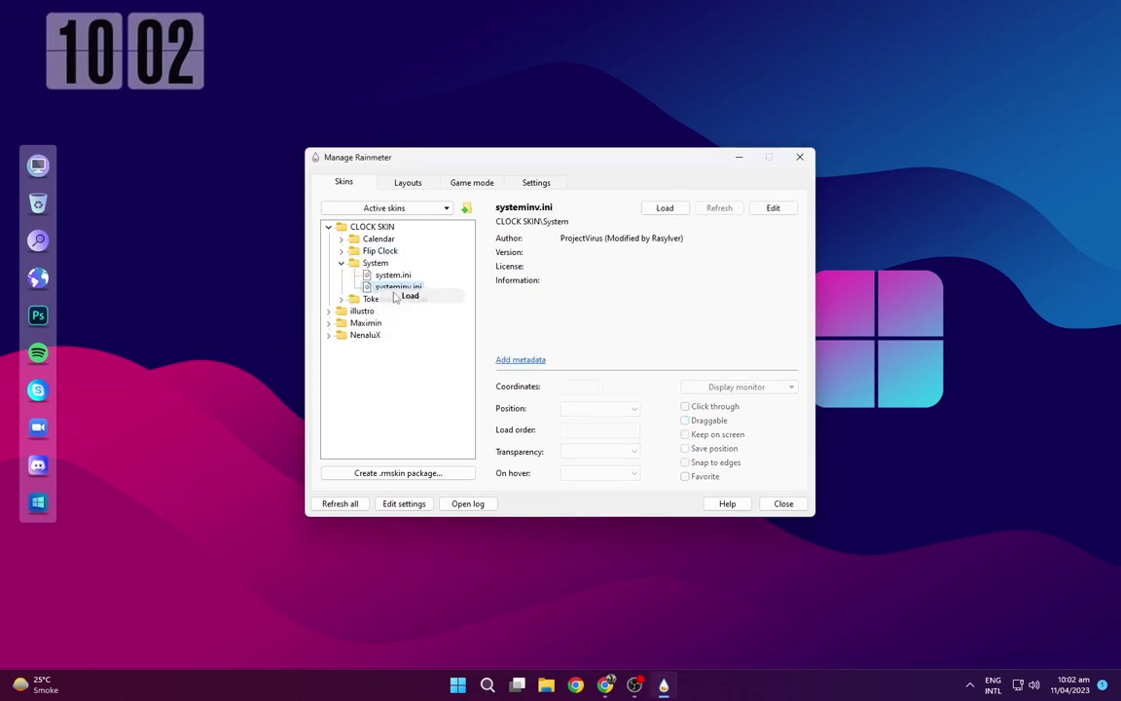
pyautogui.click(406, 295)
pyautogui.moveTo(115, 70); pyautogui.dragTo(213, 70)
pyautogui.moveTo(58, 68); pyautogui.dragTo(185, 215)
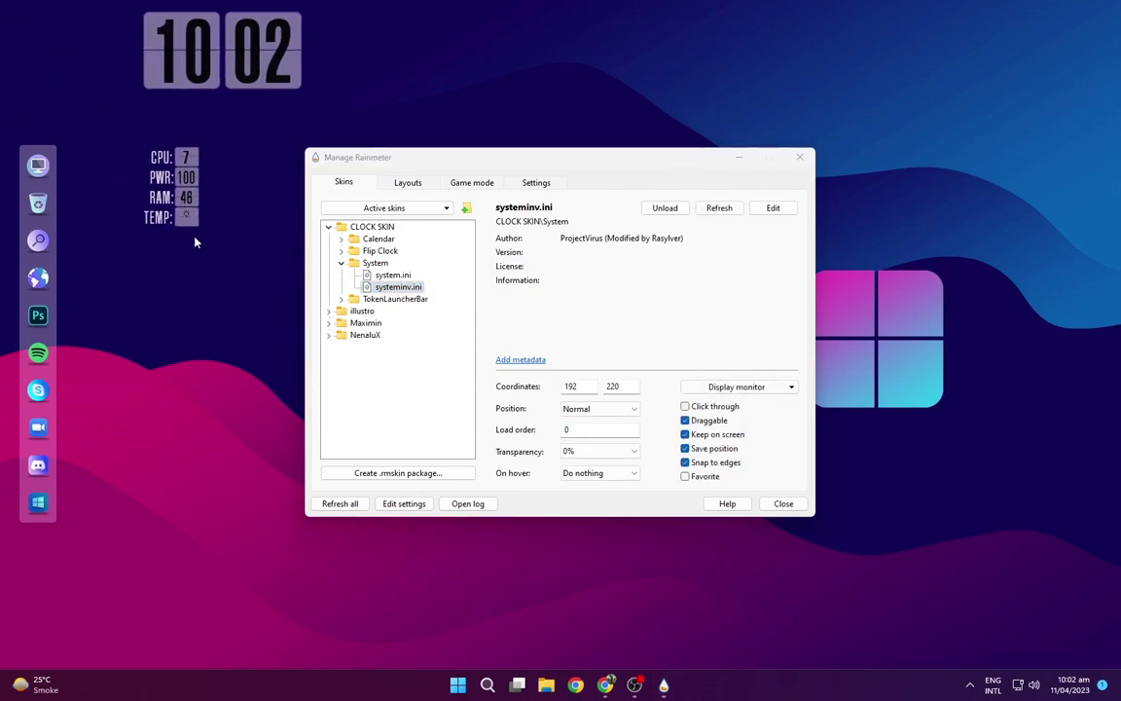
# - Load Maximin's Time and Date skin and place the date beside the flip clock
pyautogui.click(329, 227)
pyautogui.click(330, 251)
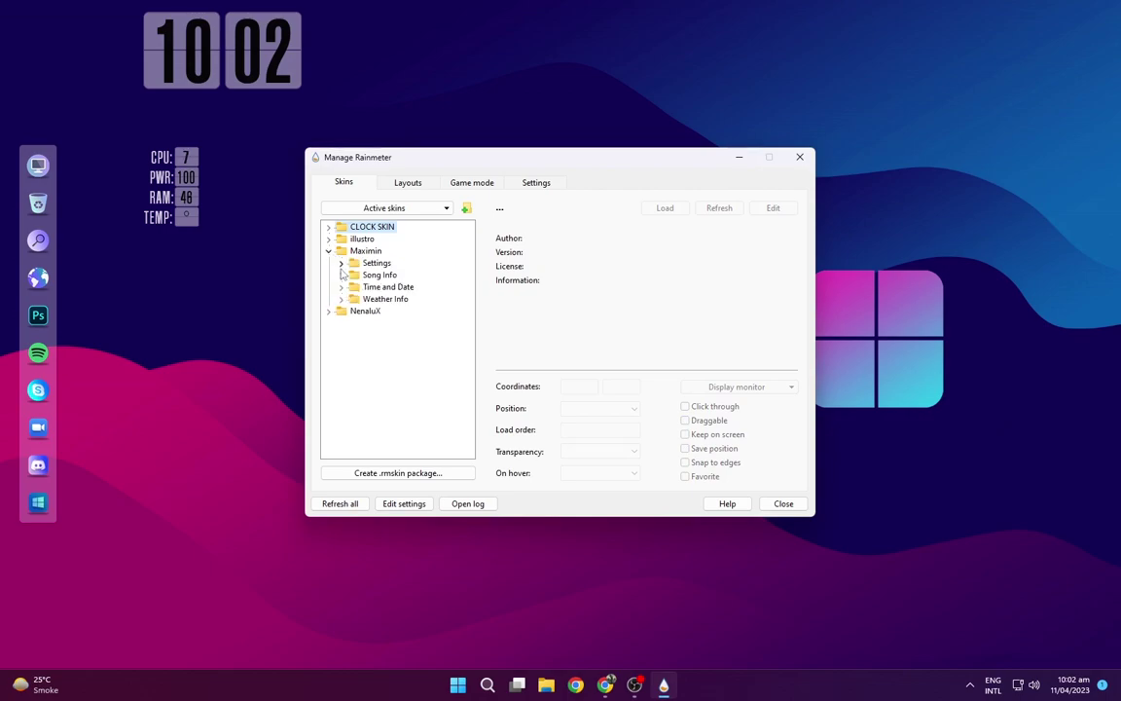
pyautogui.click(341, 287)
pyautogui.rightClick(375, 299)
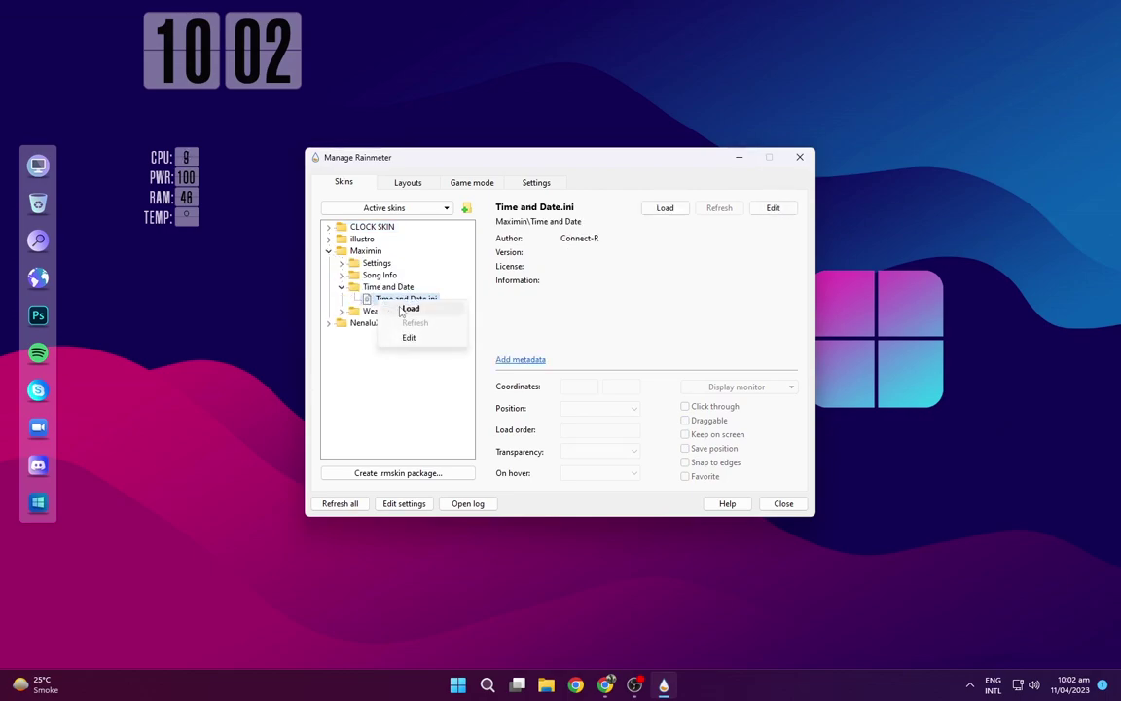
pyautogui.click(407, 308)
pyautogui.moveTo(97, 23); pyautogui.dragTo(406, 69)
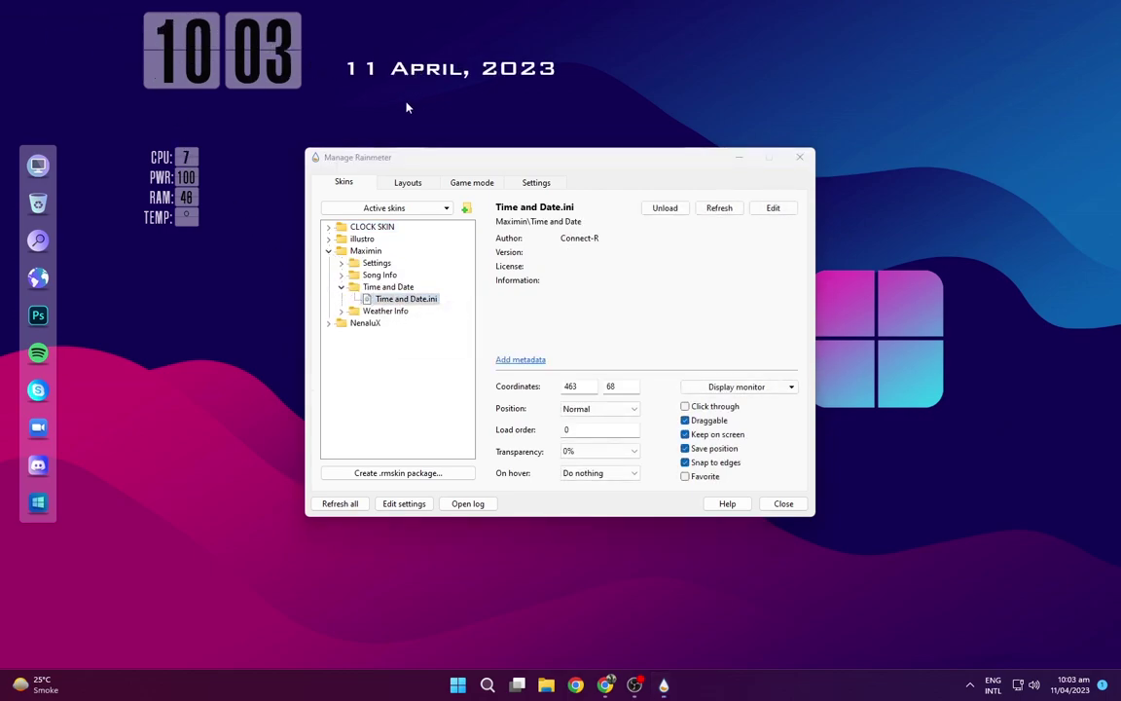
# - Load NenaluX's Player.ini skin and move the three-dot player down beside the dock
pyautogui.click(329, 252)
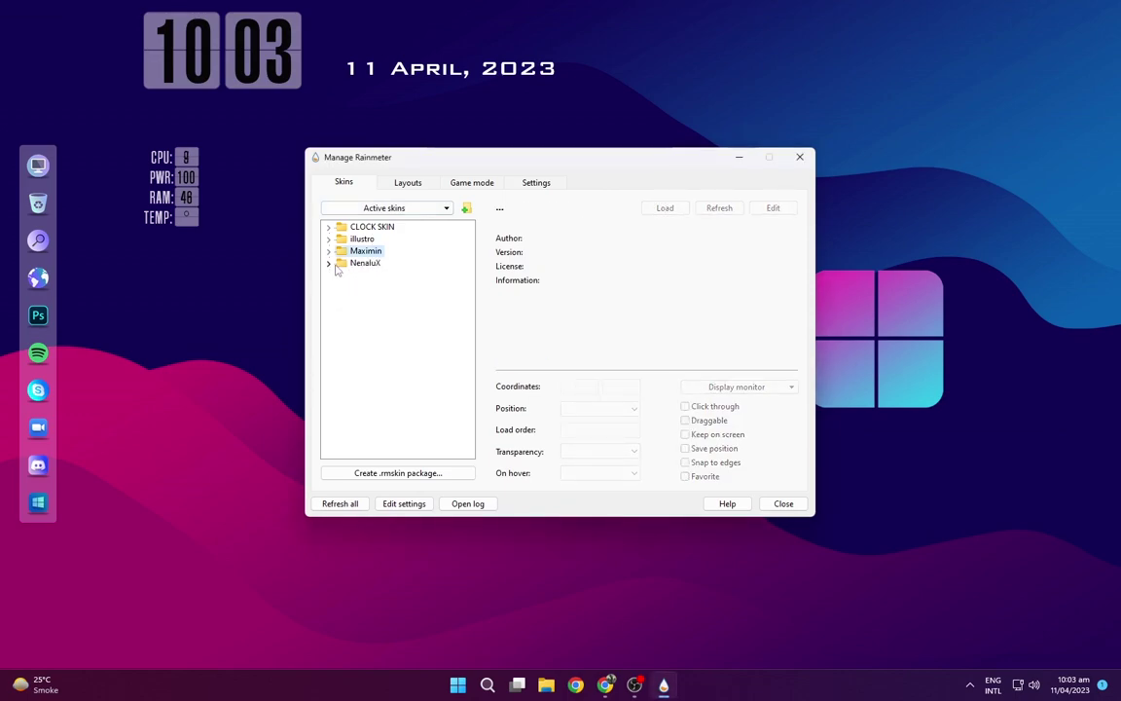
pyautogui.click(329, 263)
pyautogui.click(341, 311)
pyautogui.rightClick(391, 322)
pyautogui.click(400, 327)
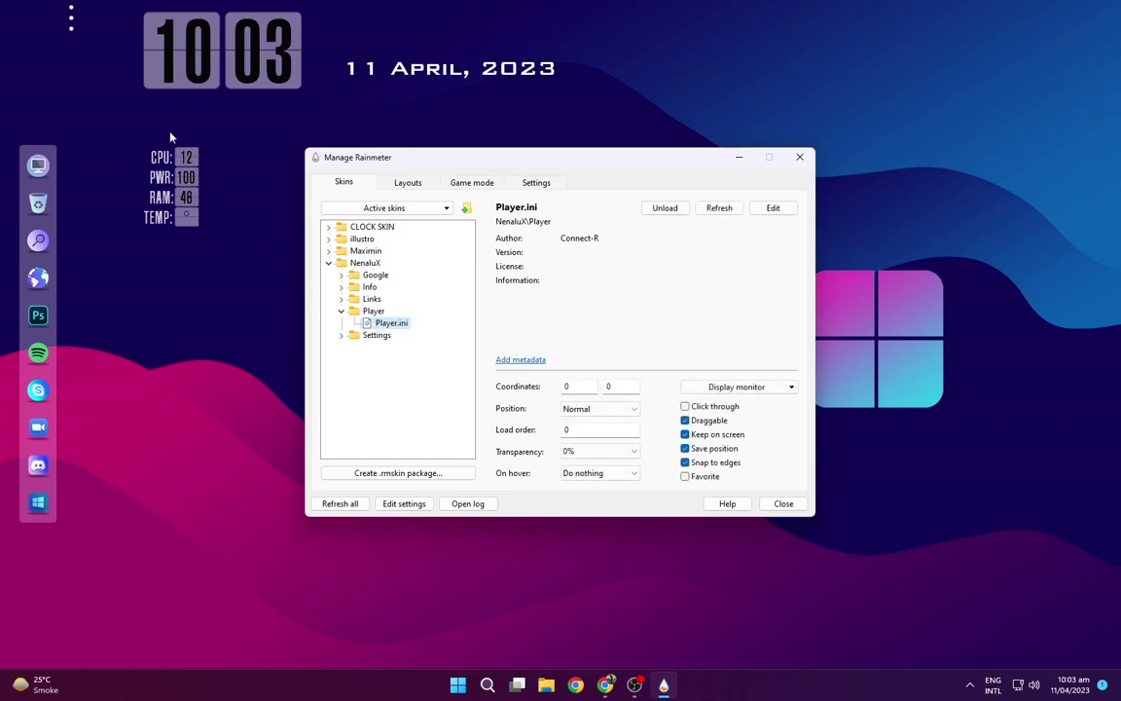
pyautogui.moveTo(72, 27); pyautogui.dragTo(106, 123)
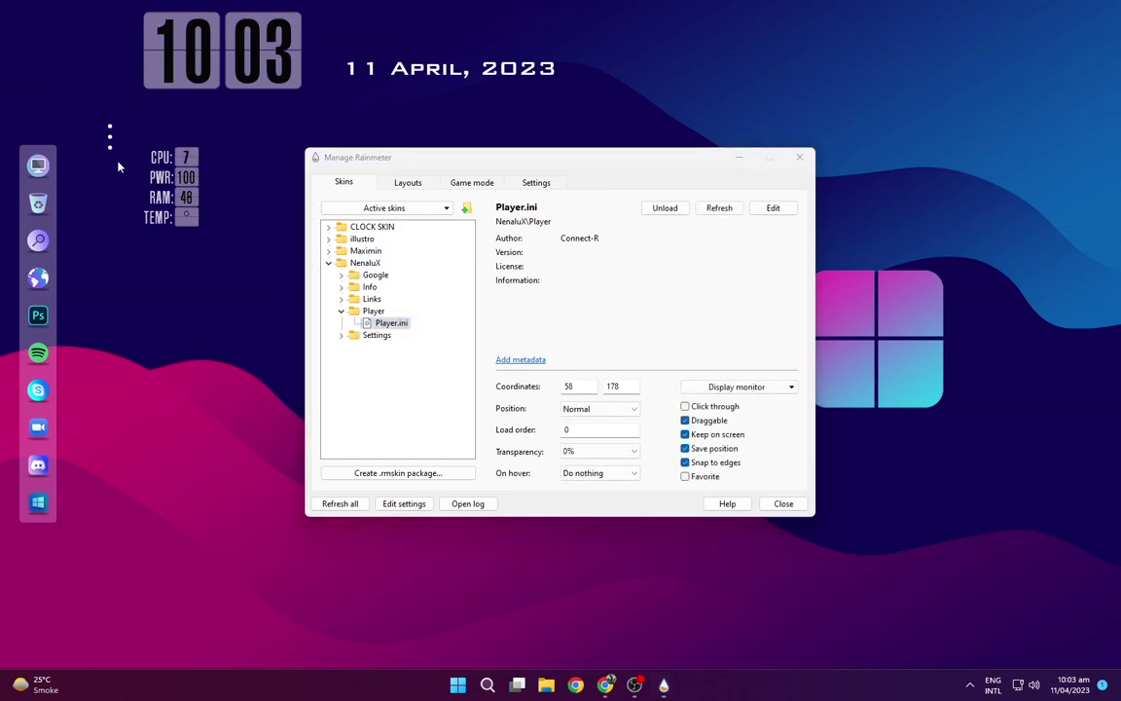
# - Inspect NenaluX's Settings.ini details, then close Manage Rainmeter
pyautogui.click(341, 335)
pyautogui.click(394, 347)
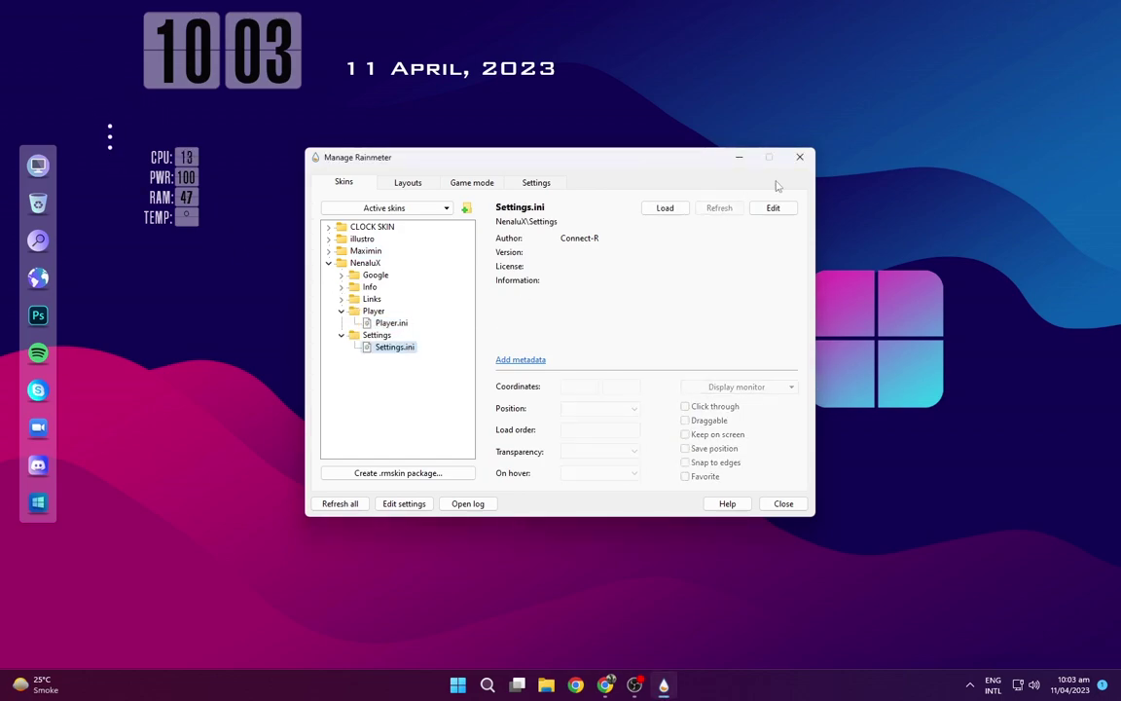
pyautogui.press('Escape')
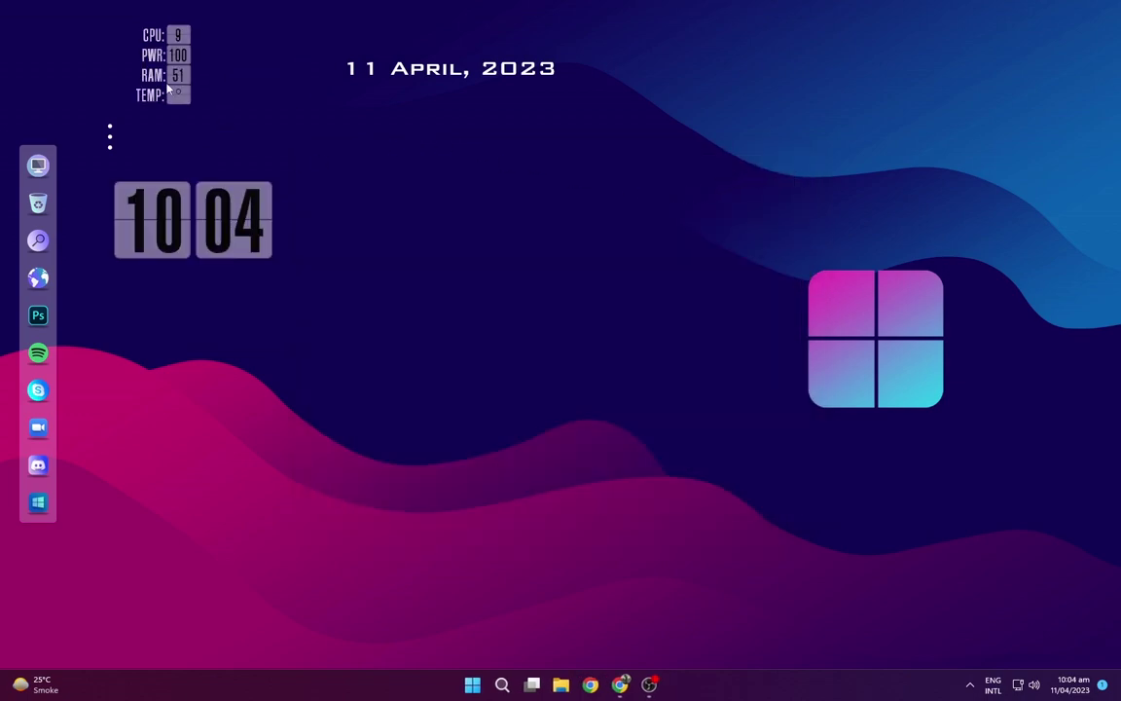
# - Group the stats, flip clock, date above it and three-dot skin mid-screen, then open Taskbar settings
pyautogui.moveTo(178, 84); pyautogui.dragTo(677, 343)
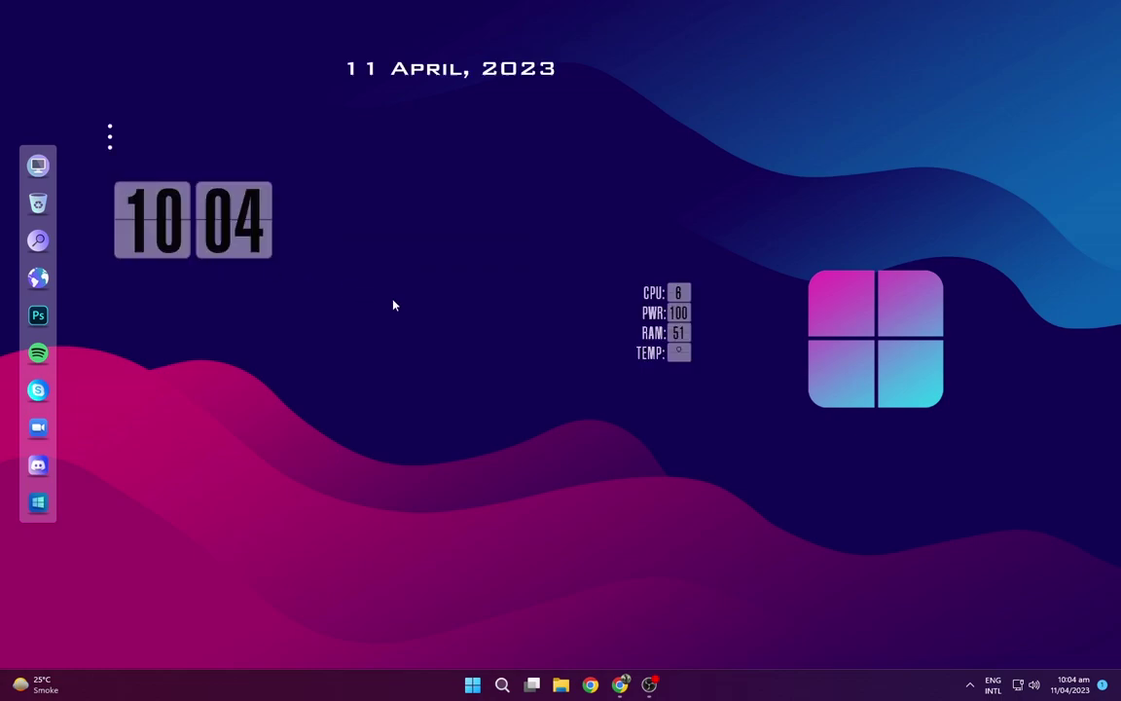
pyautogui.moveTo(242, 251); pyautogui.dragTo(588, 348)
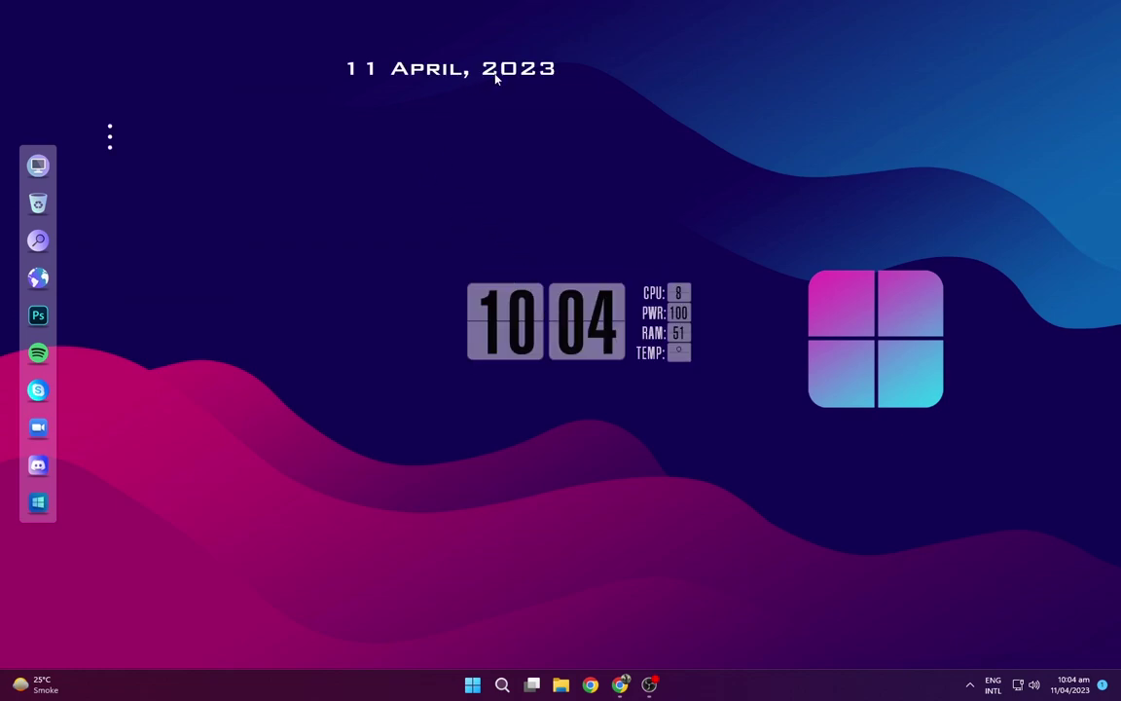
pyautogui.moveTo(495, 78); pyautogui.dragTo(627, 254)
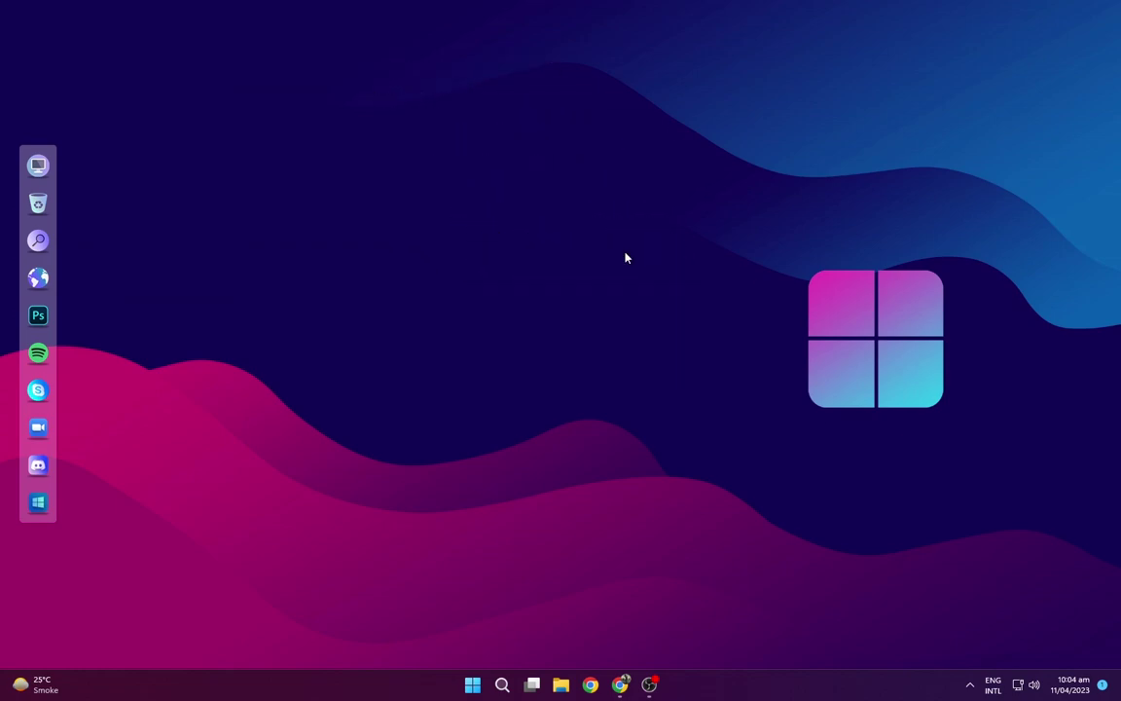
pyautogui.moveTo(110, 149); pyautogui.dragTo(457, 317)
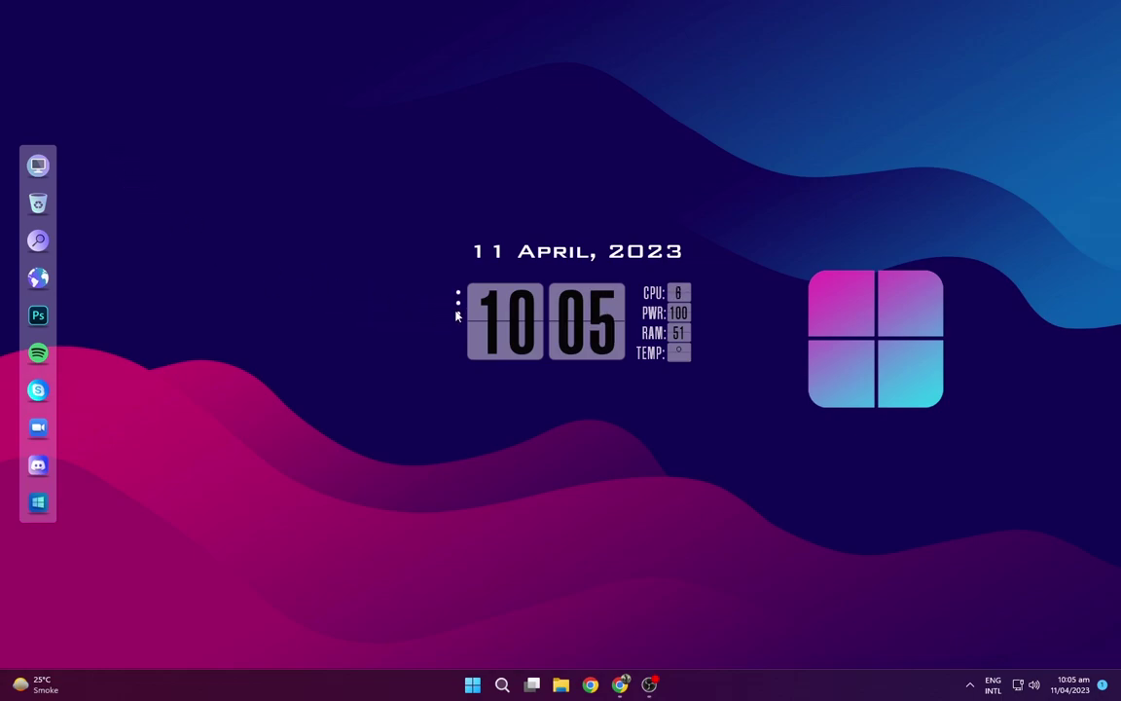
pyautogui.rightClick(749, 681)
pyautogui.click(769, 663)
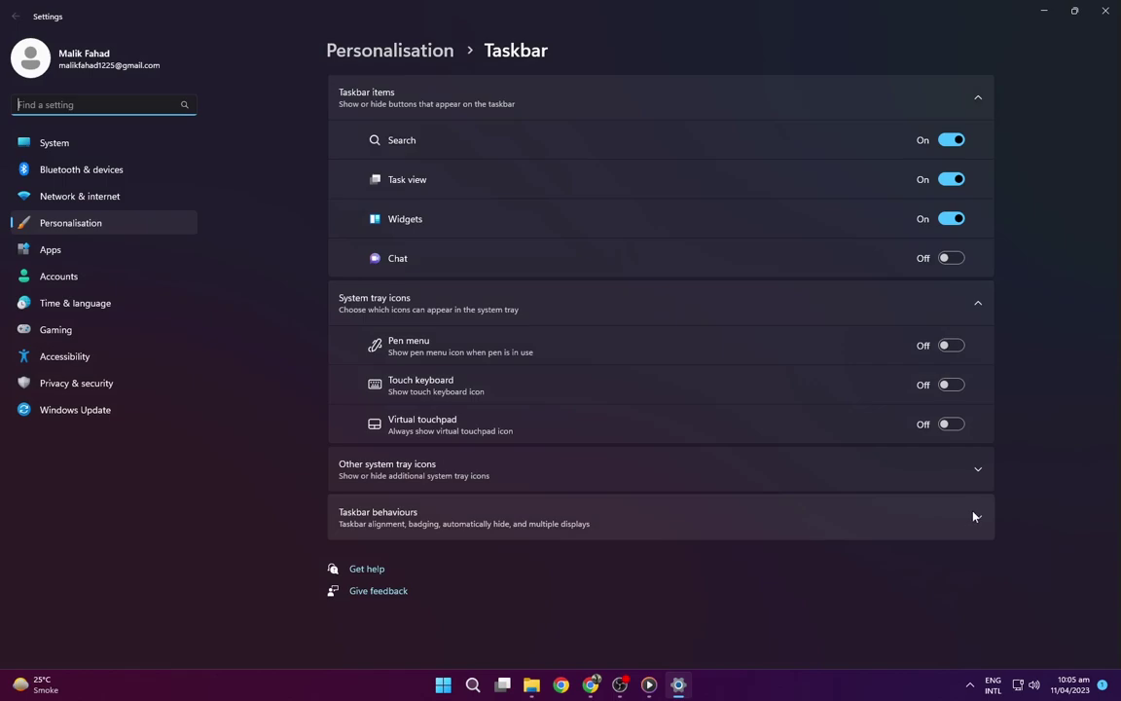
# - Turn on 'Automatically hide the taskbar' under Taskbar behaviours and close Settings
pyautogui.click(973, 516)
pyautogui.click(386, 596)
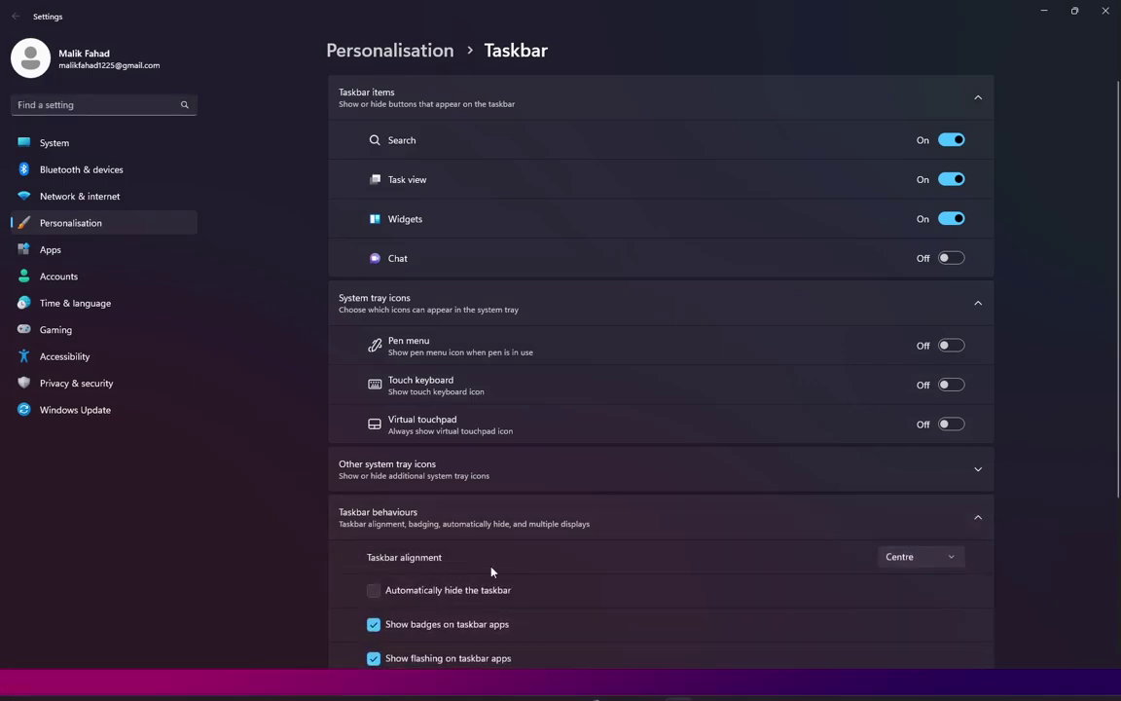
pyautogui.scroll(-3, 467, 555)
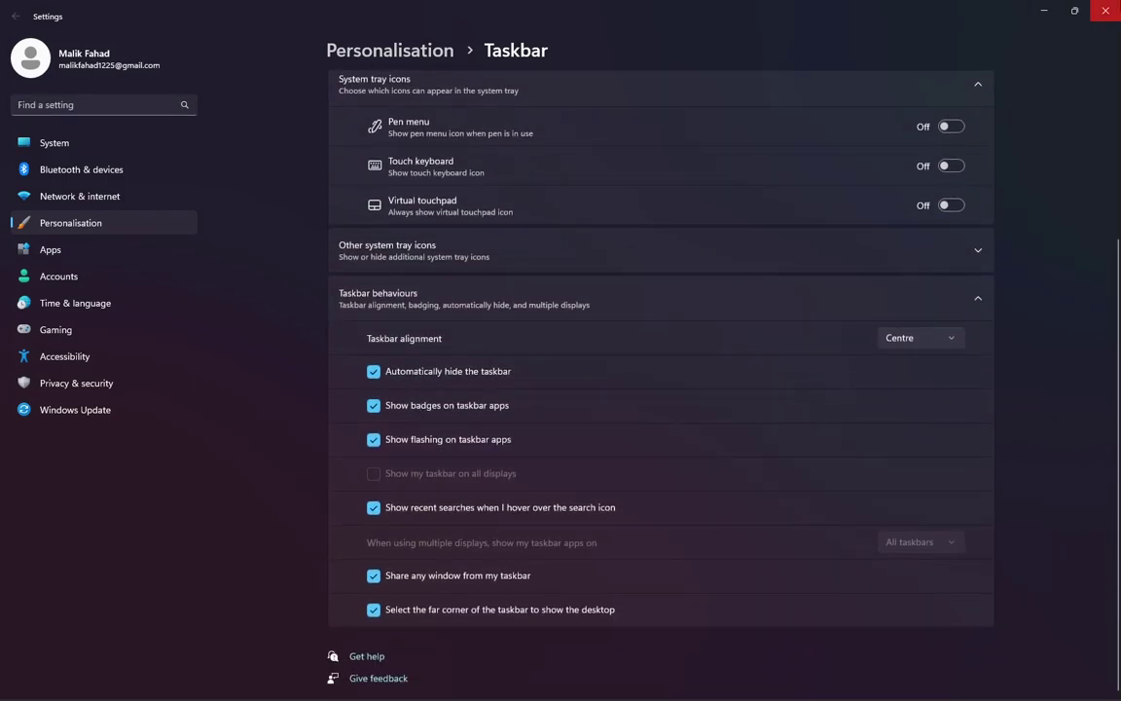
pyautogui.click(1106, 11)
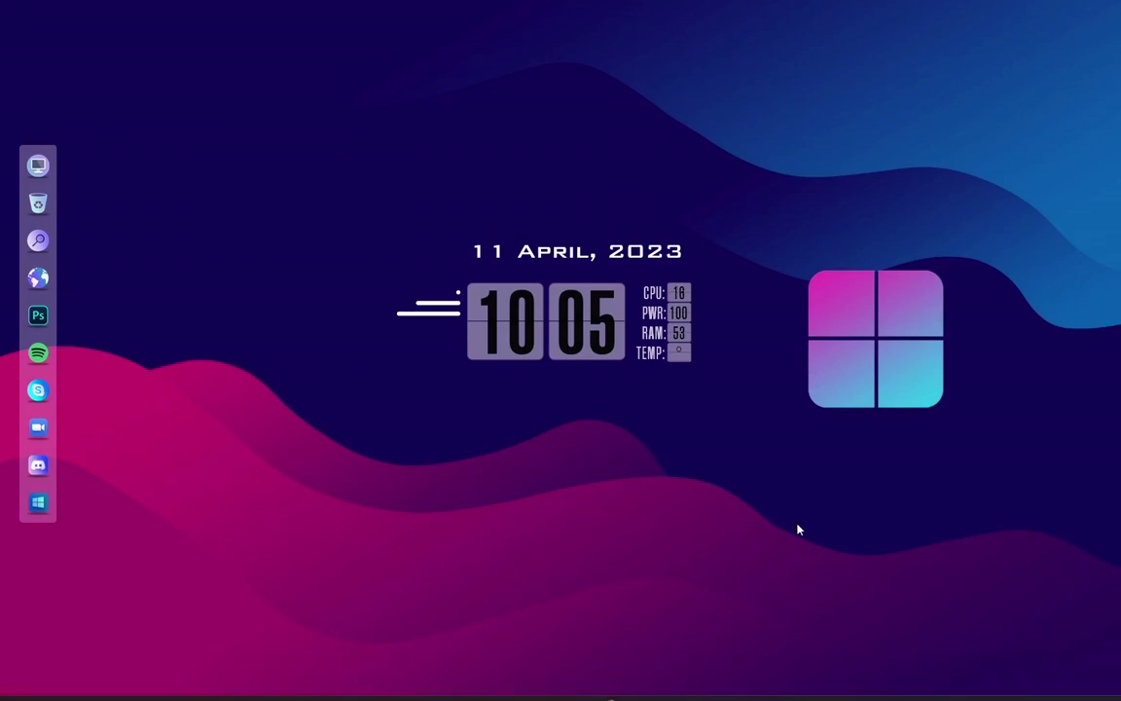